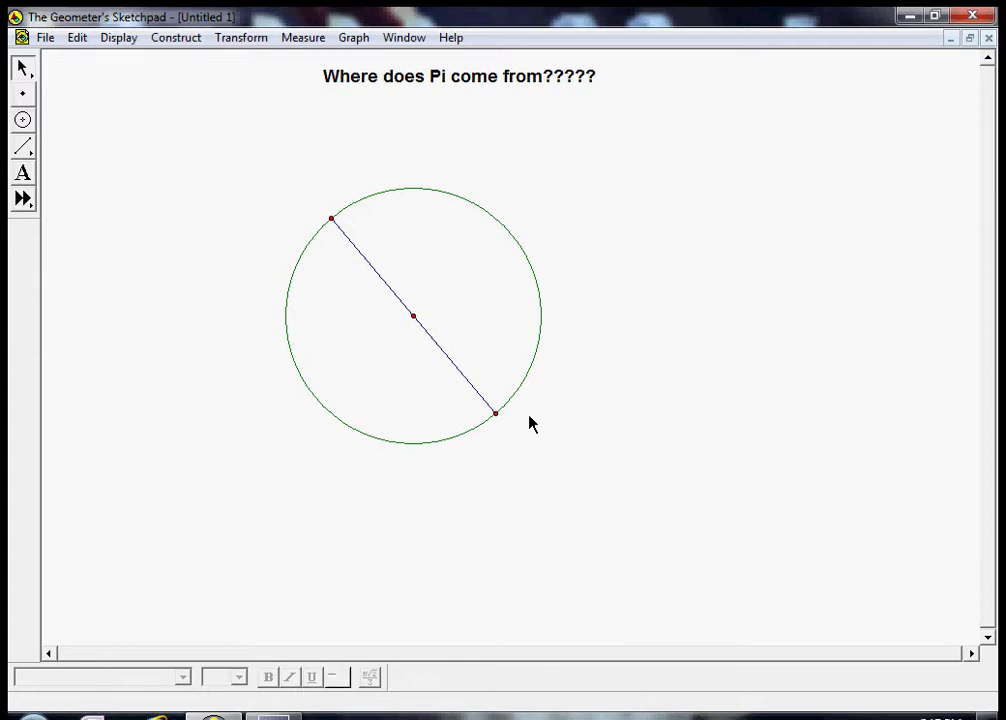
- Resize the circle through its points to a diameter of about 14.3 cm and place it below the title
left_click_drag(496, 413, 413, 378)
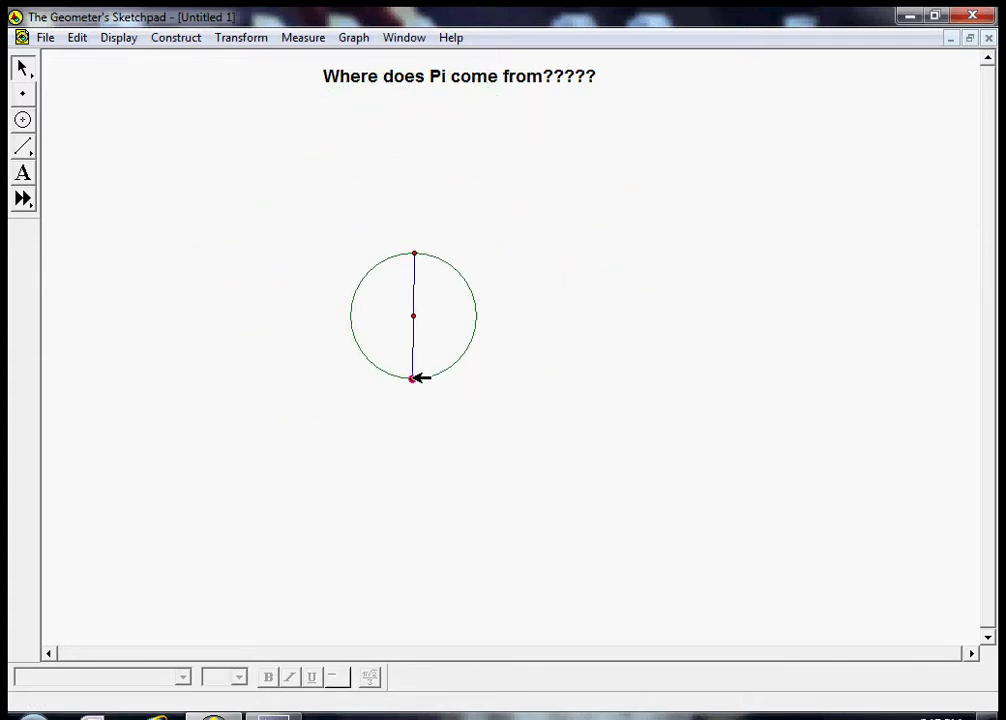
left_click_drag(418, 254, 335, 248)
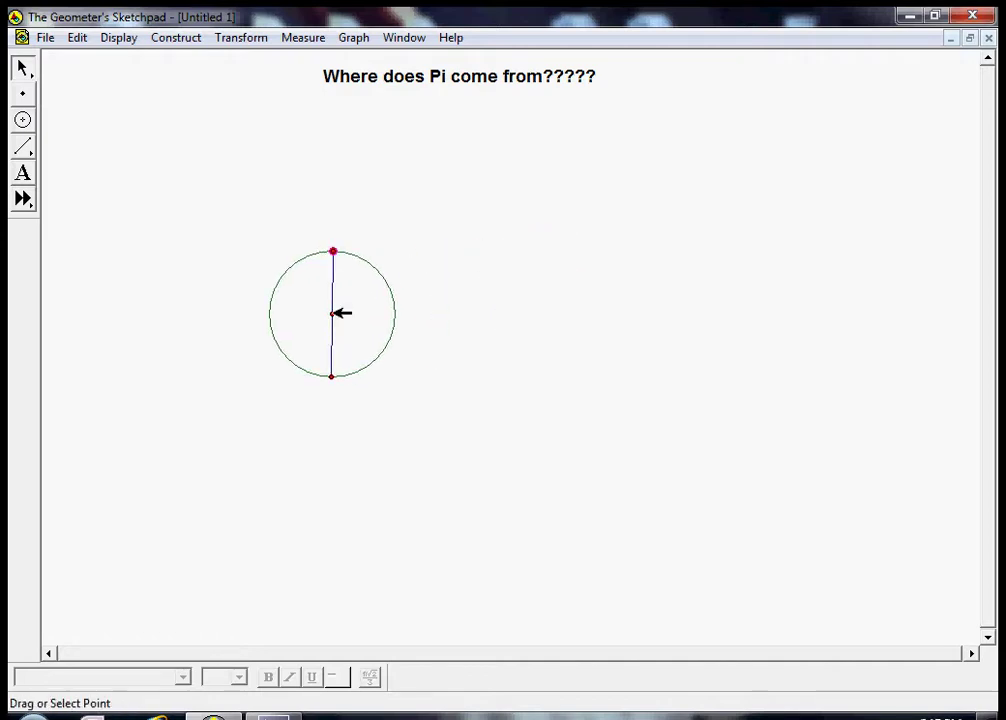
left_click_drag(336, 314, 585, 398)
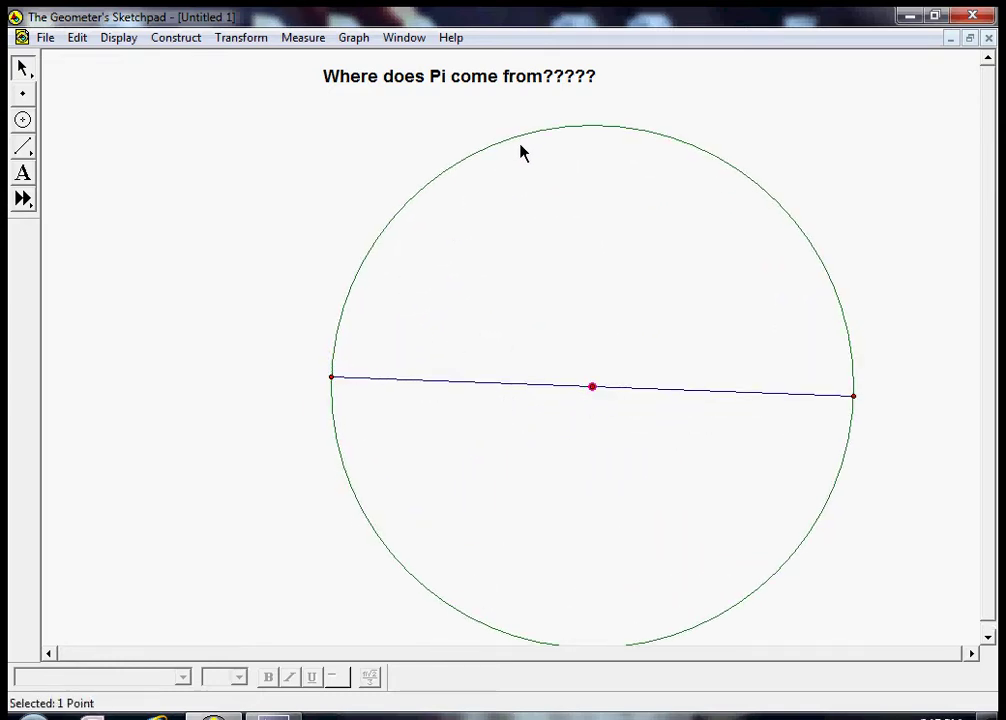
left_click_drag(521, 138, 354, 118)
left_click(437, 249)
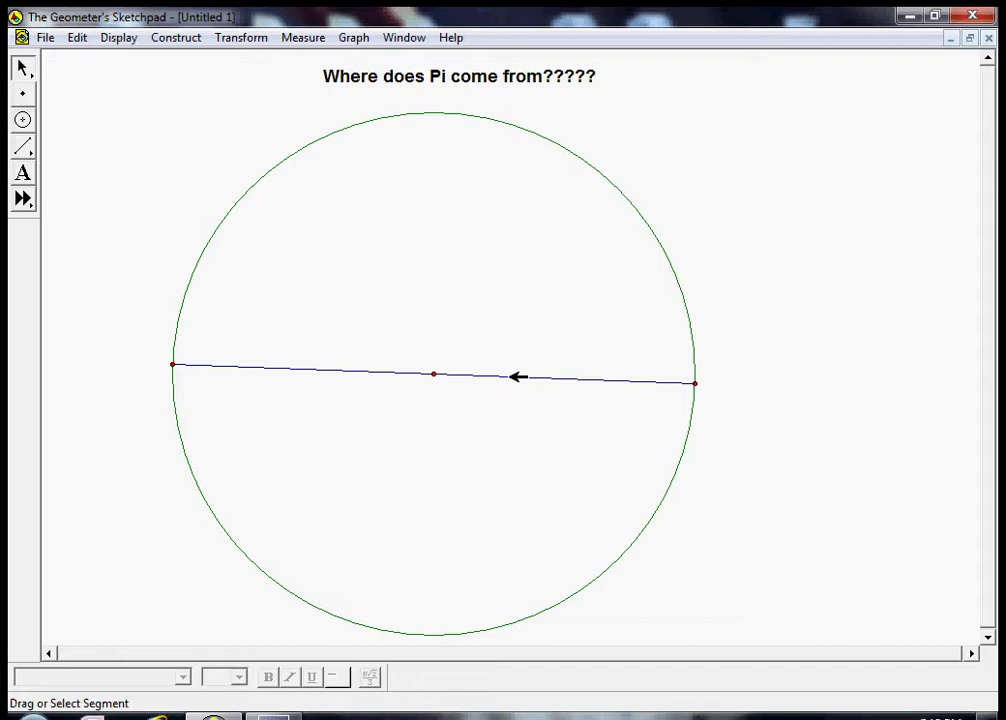
- Measure the length of the circle's diameter segment and place the measurement outside the circle's upper-left edge
left_click(518, 378)
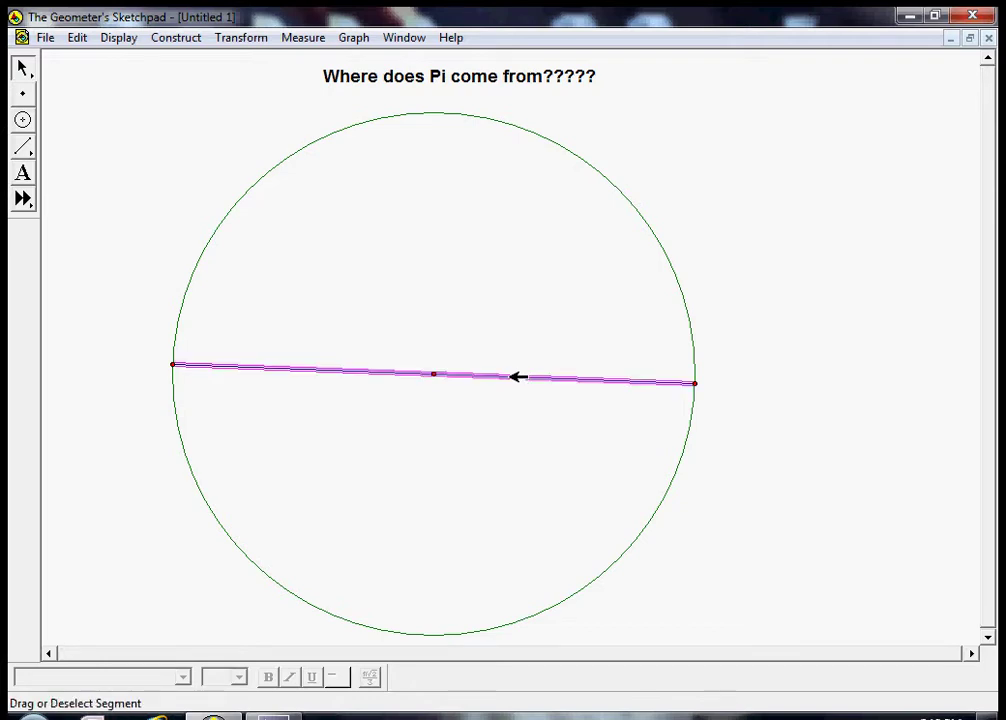
left_click(303, 38)
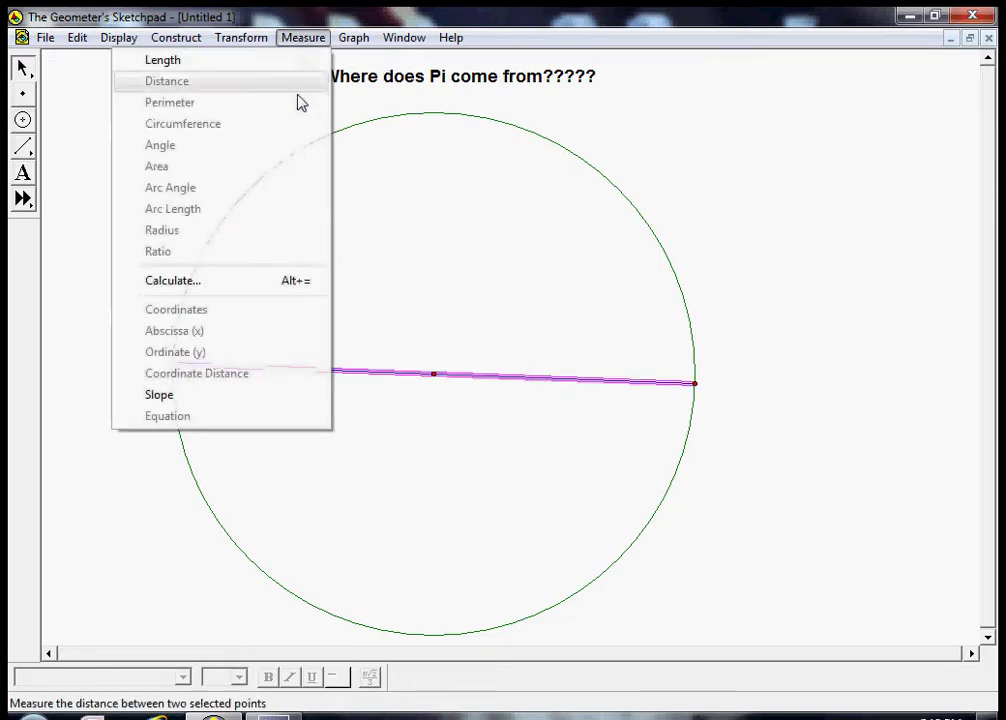
left_click(171, 60)
left_click_drag(342, 109, 151, 151)
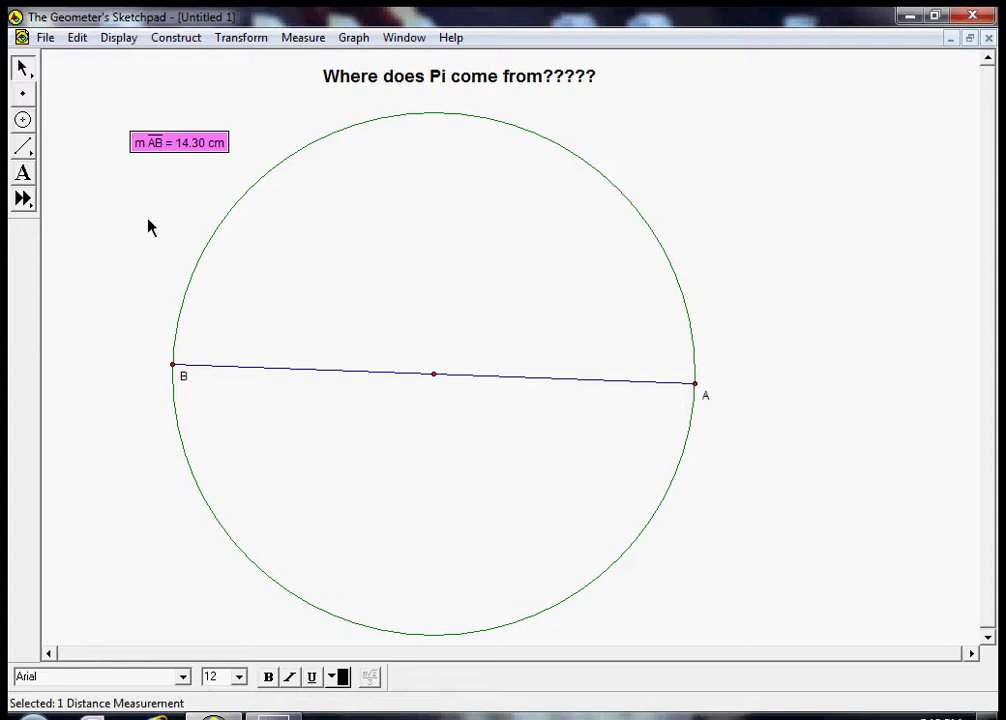
- Relabel the segment's length measurement as Diameter
right_click(160, 142)
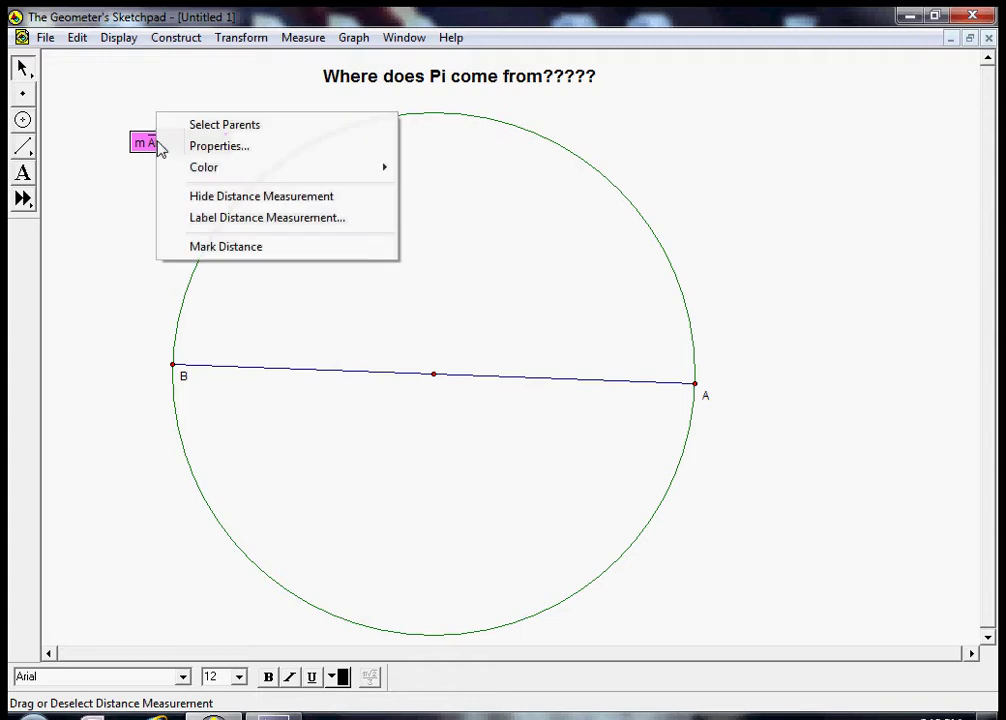
left_click(210, 220)
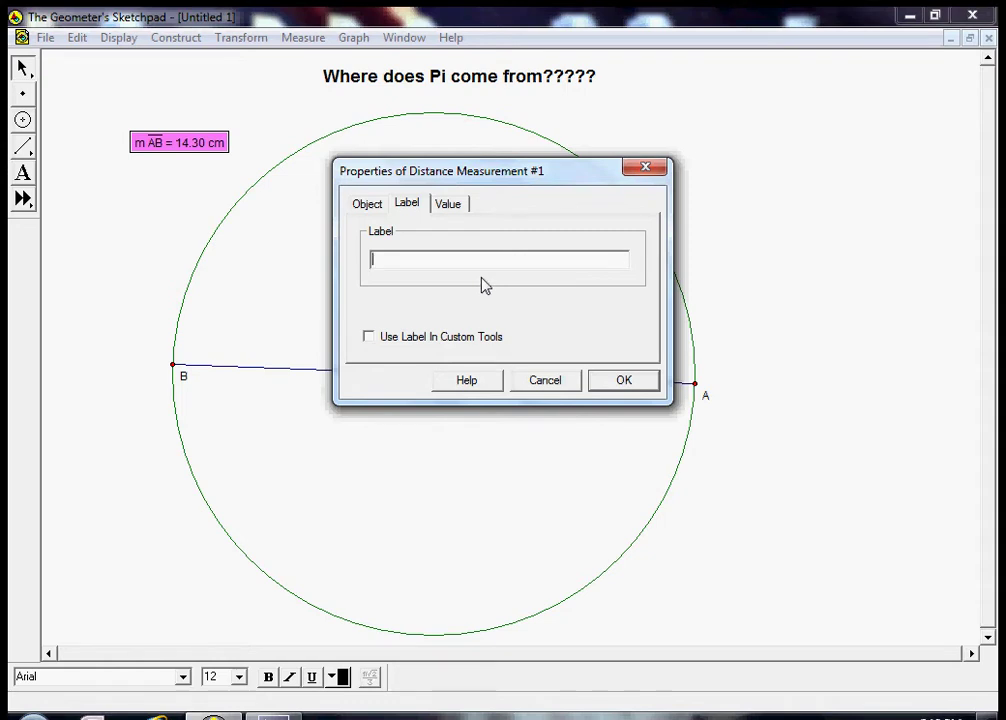
type("Diameter")
left_click(624, 385)
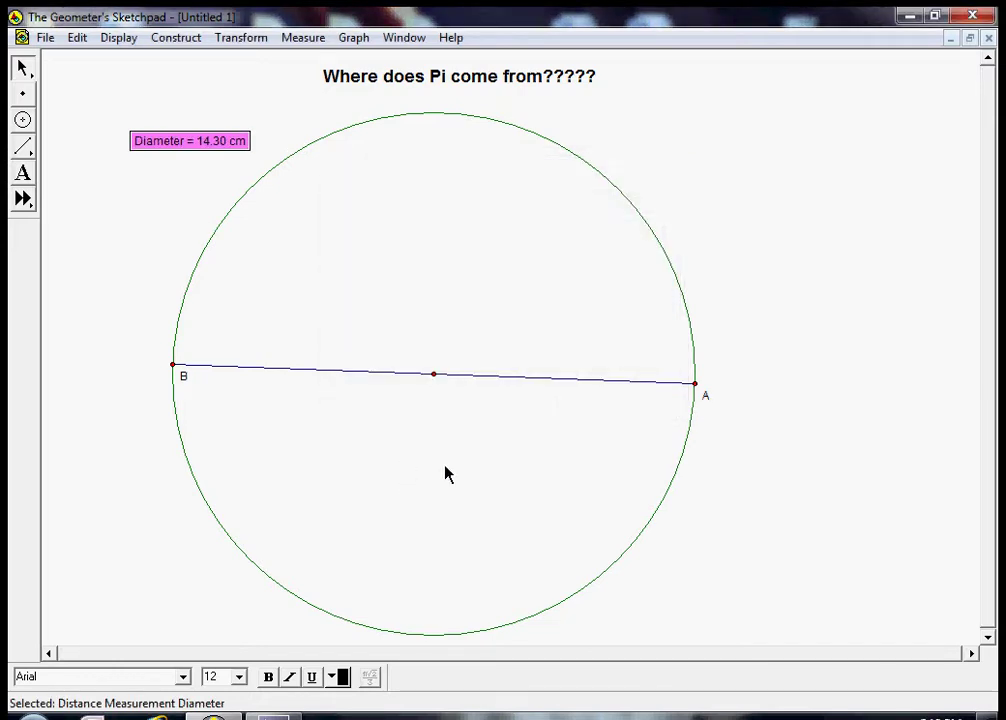
left_click(750, 480)
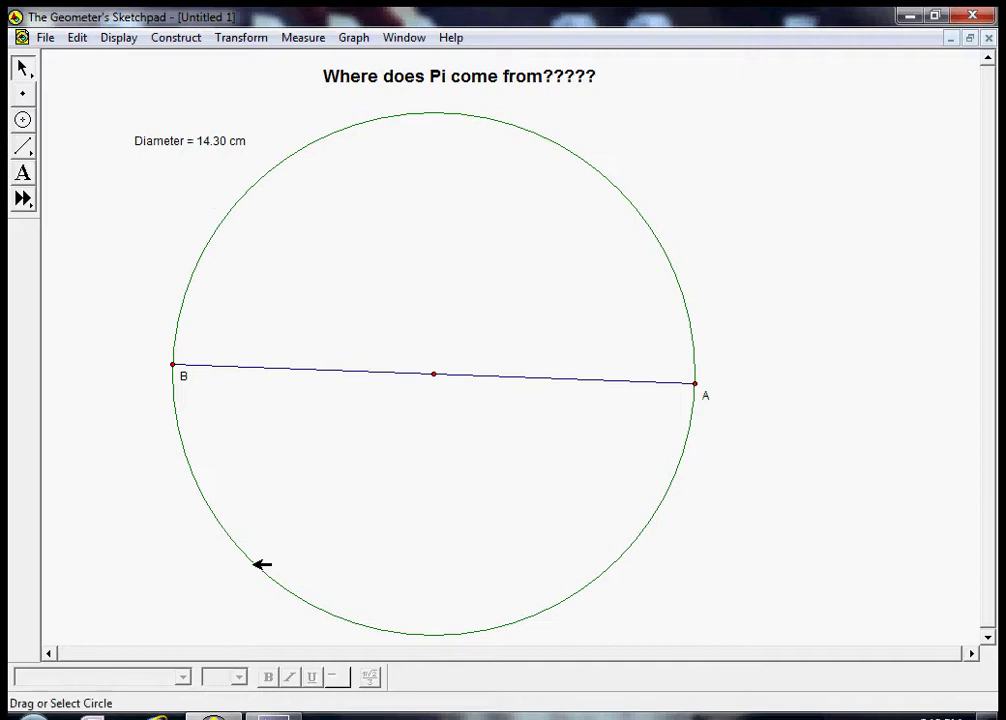
- Measure the circle's circumference and stack the Diameter measurement above it, to the upper left of the circle
left_click(665, 242)
left_click(303, 38)
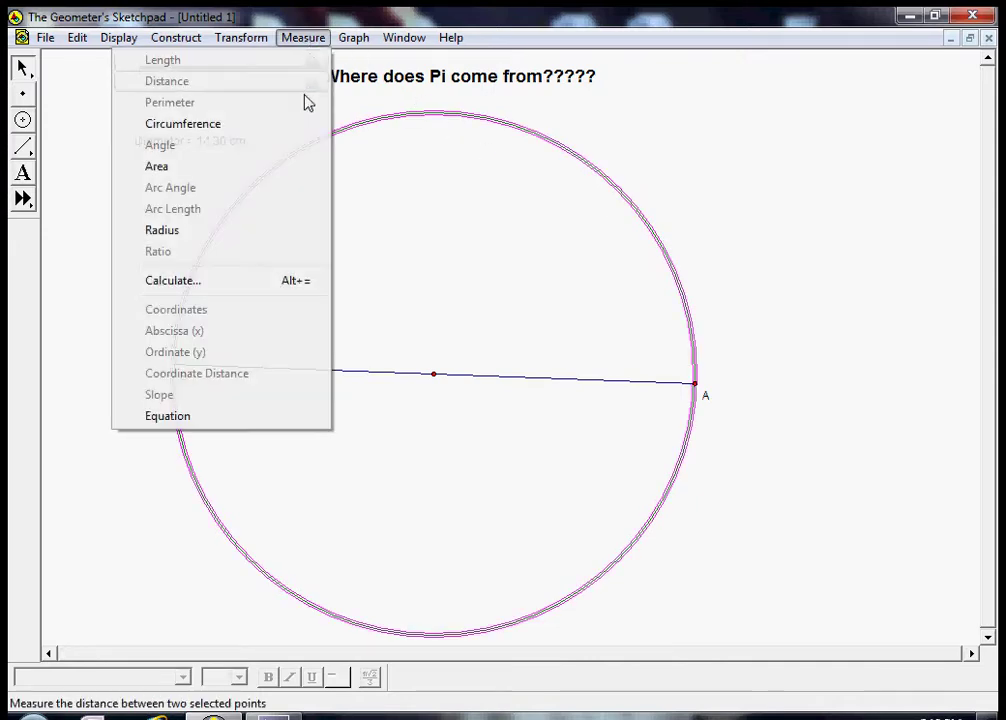
left_click(189, 125)
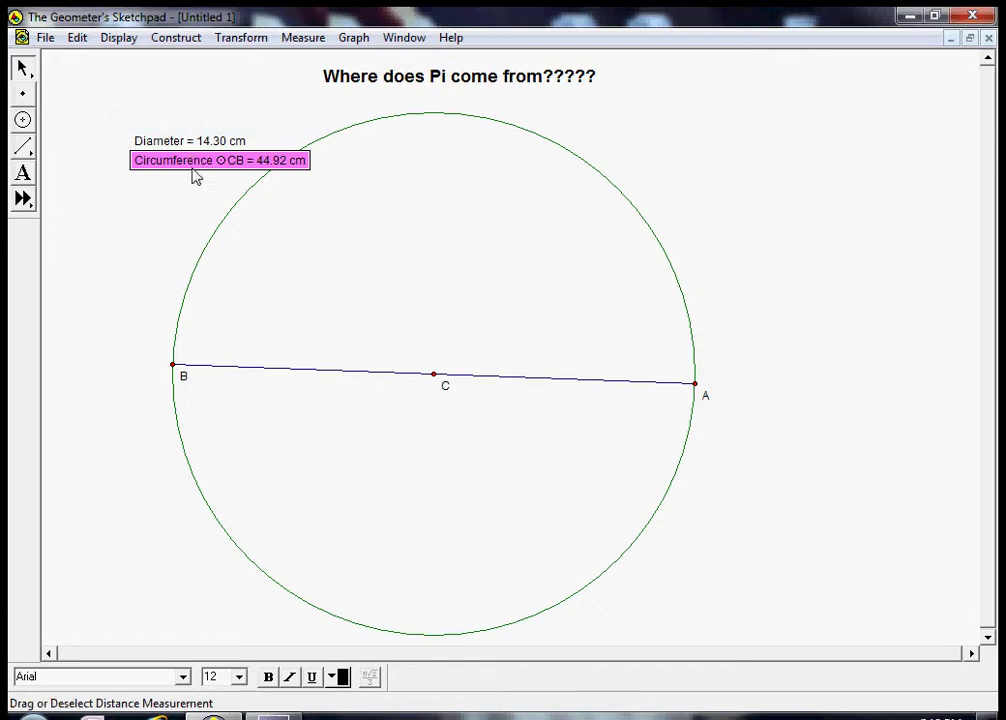
left_click_drag(196, 176, 151, 191)
left_click(150, 214)
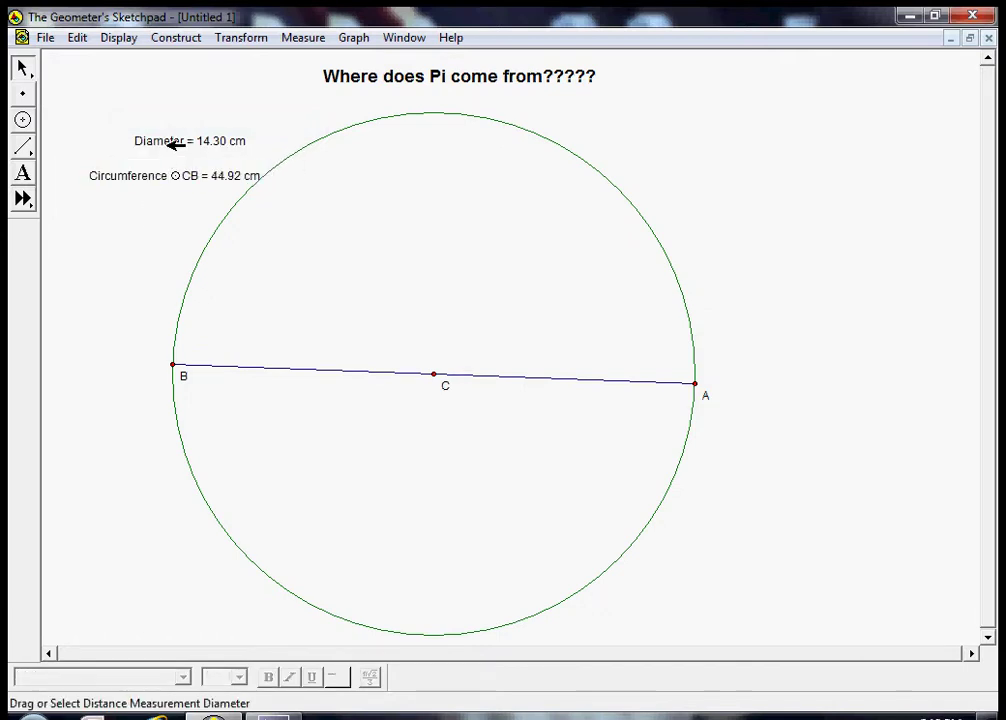
left_click_drag(168, 139, 135, 150)
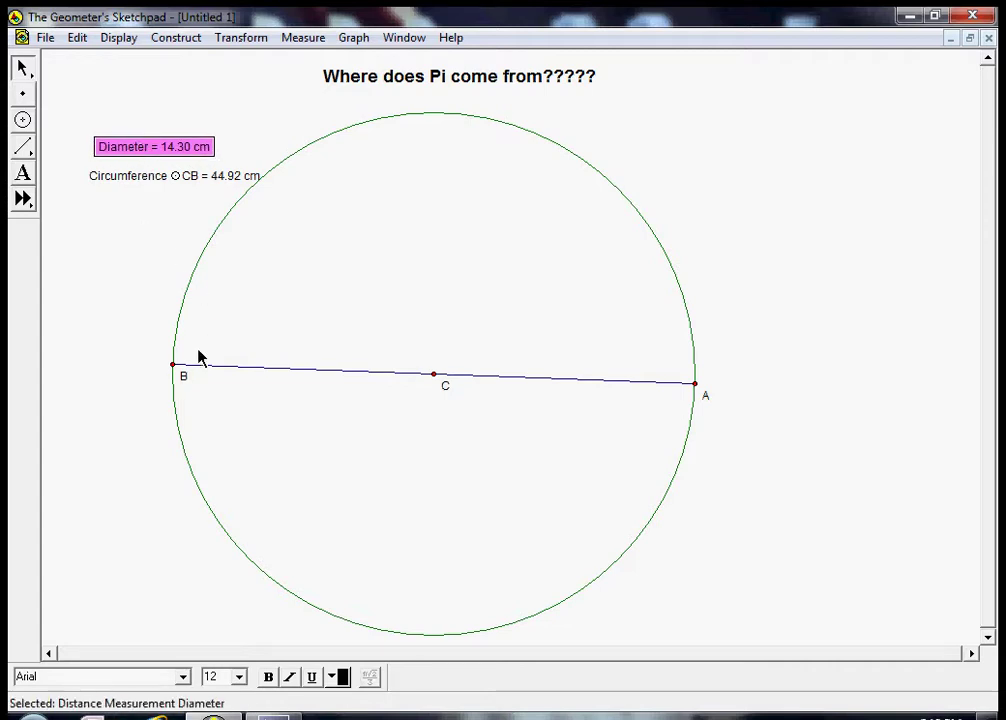
left_click(153, 343)
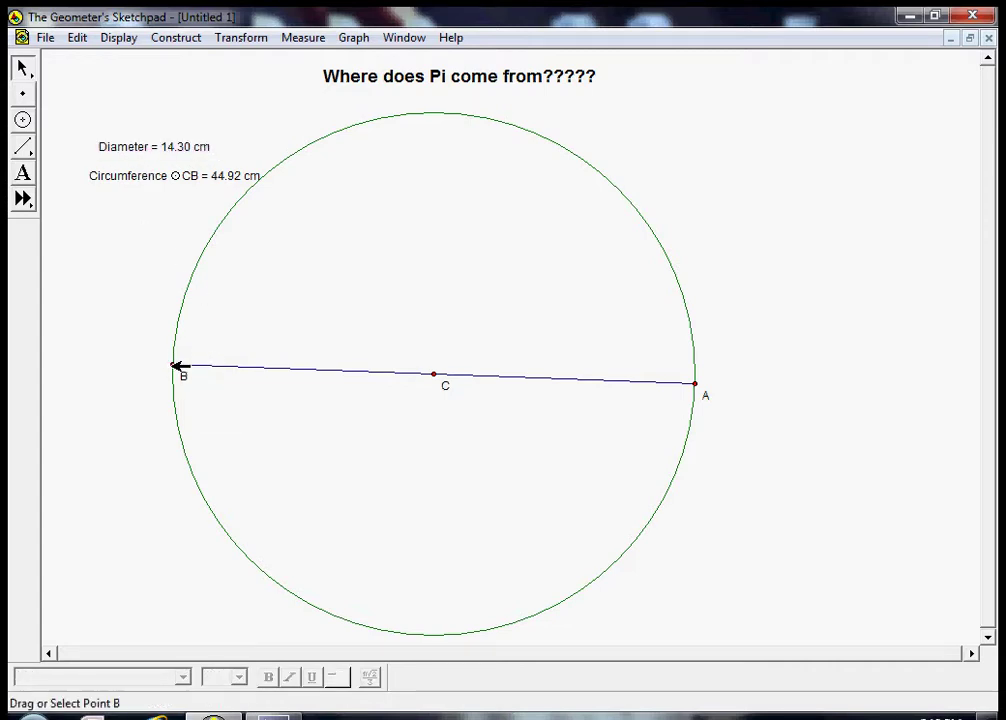
- Shrink the circle to a diameter of about 8.58 cm and line up the Diameter and Circumference measurements
left_click_drag(174, 364, 588, 405)
left_click(611, 426)
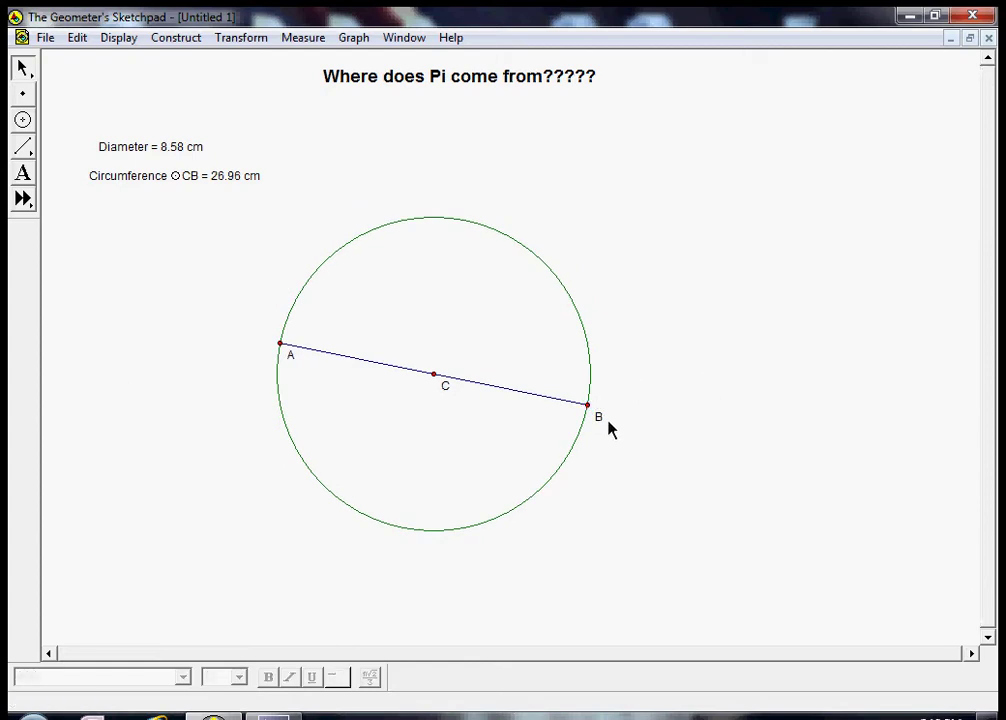
left_click_drag(133, 145, 117, 144)
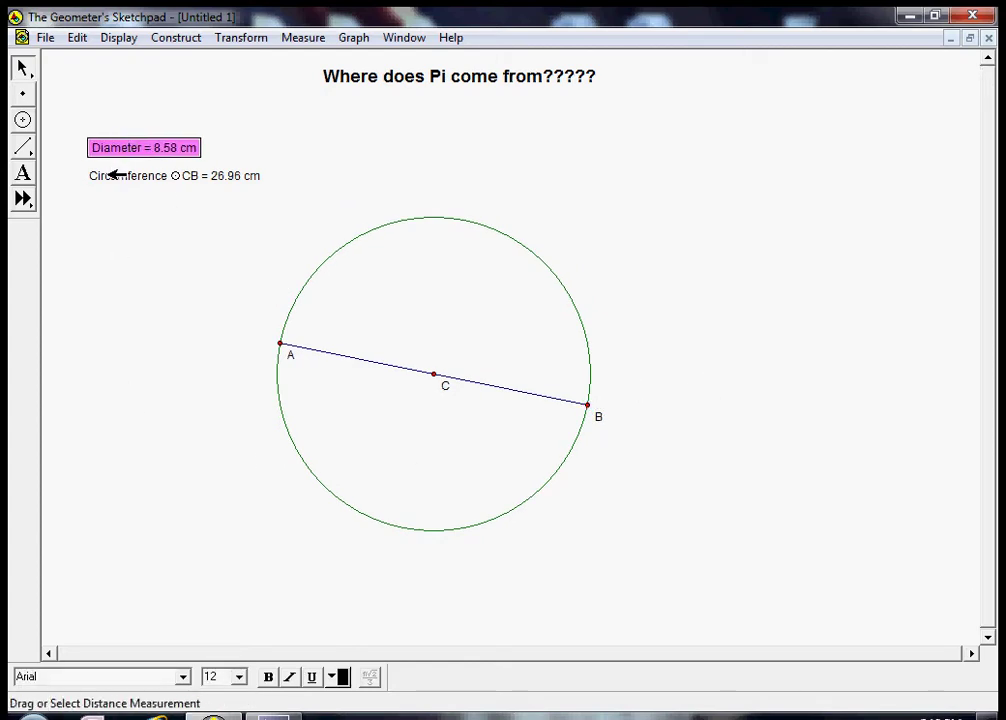
left_click(108, 224)
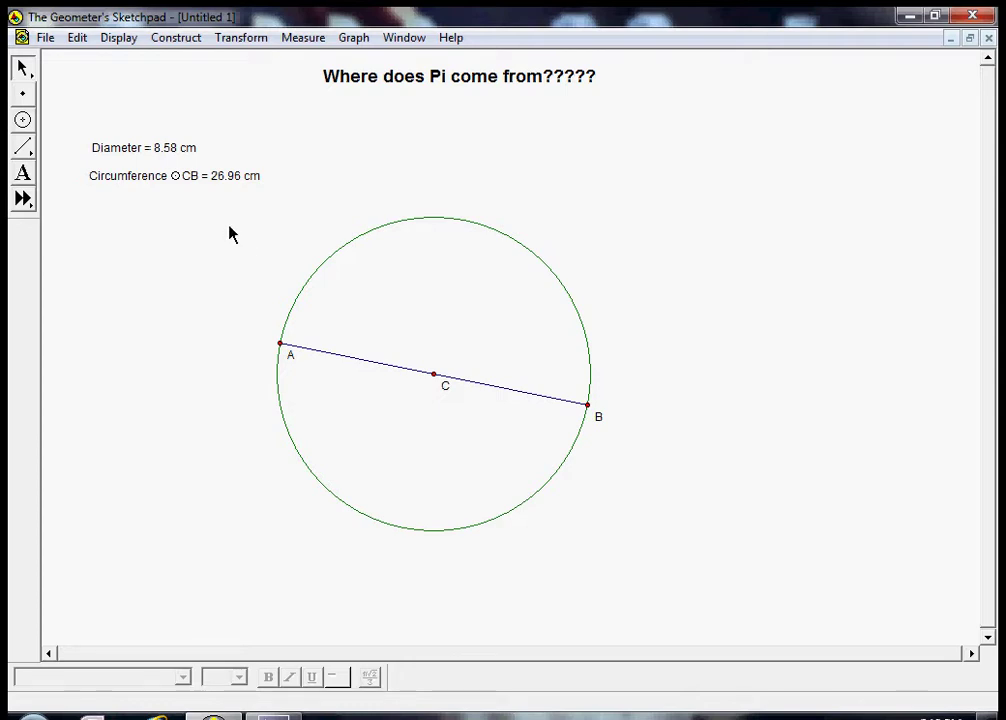
mouse_move(148, 152)
left_mouse_down()
mouse_move(135, 179)
mouse_move(135, 150)
mouse_move(126, 150)
mouse_move(136, 149)
left_mouse_up()
left_click(145, 212)
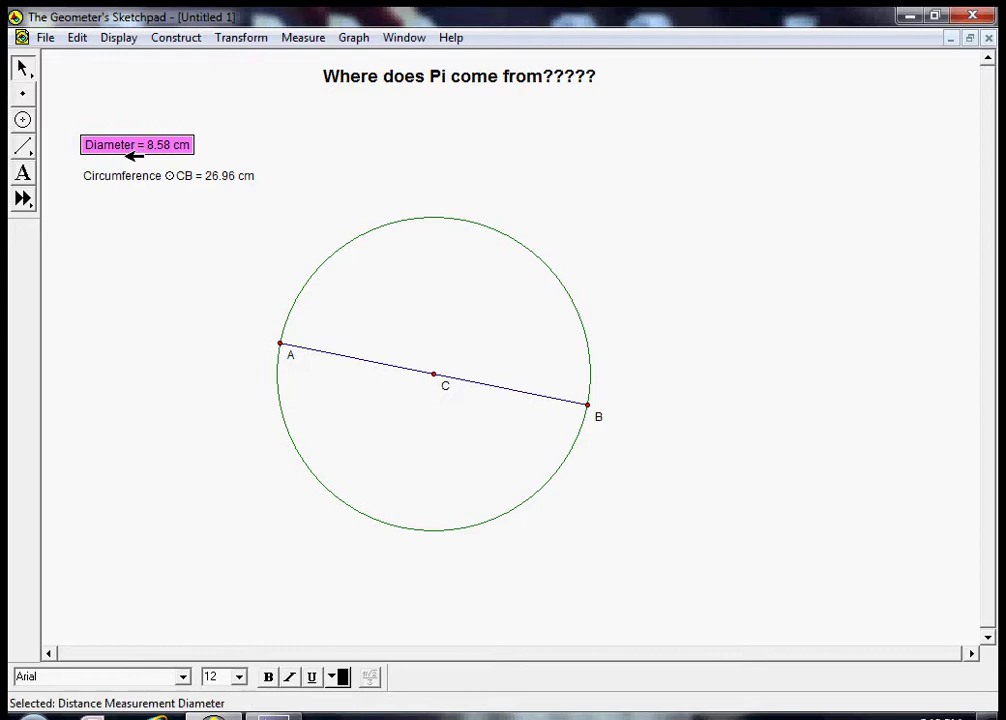
left_click(149, 226)
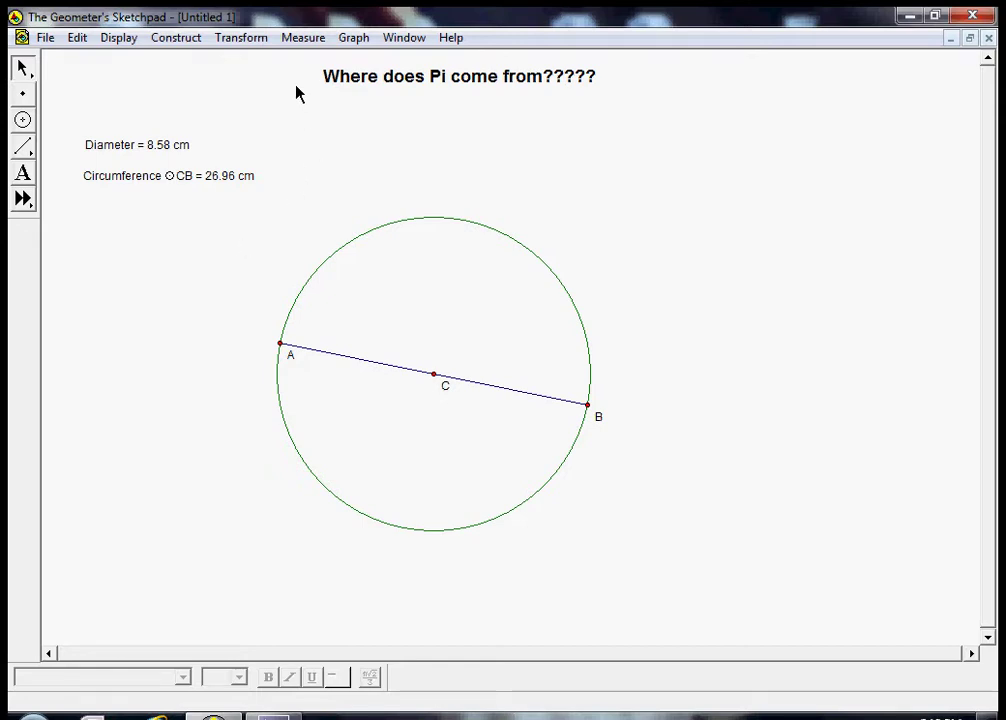
- Tabulate the Diameter and Circumference measurements and place the table just below them
left_click(140, 149)
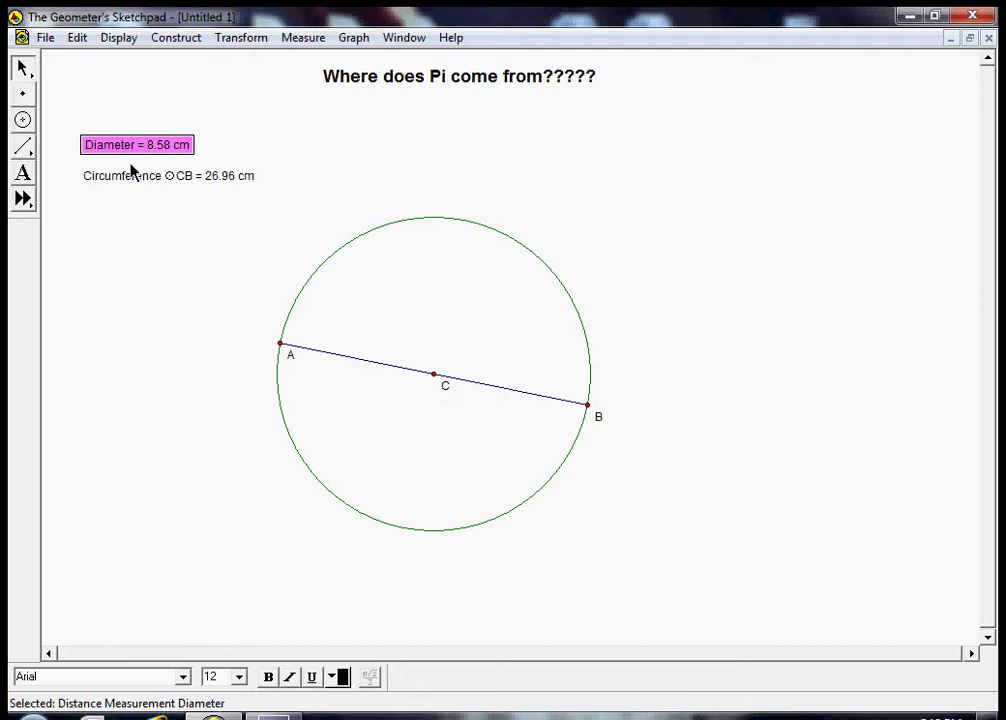
left_click(135, 177)
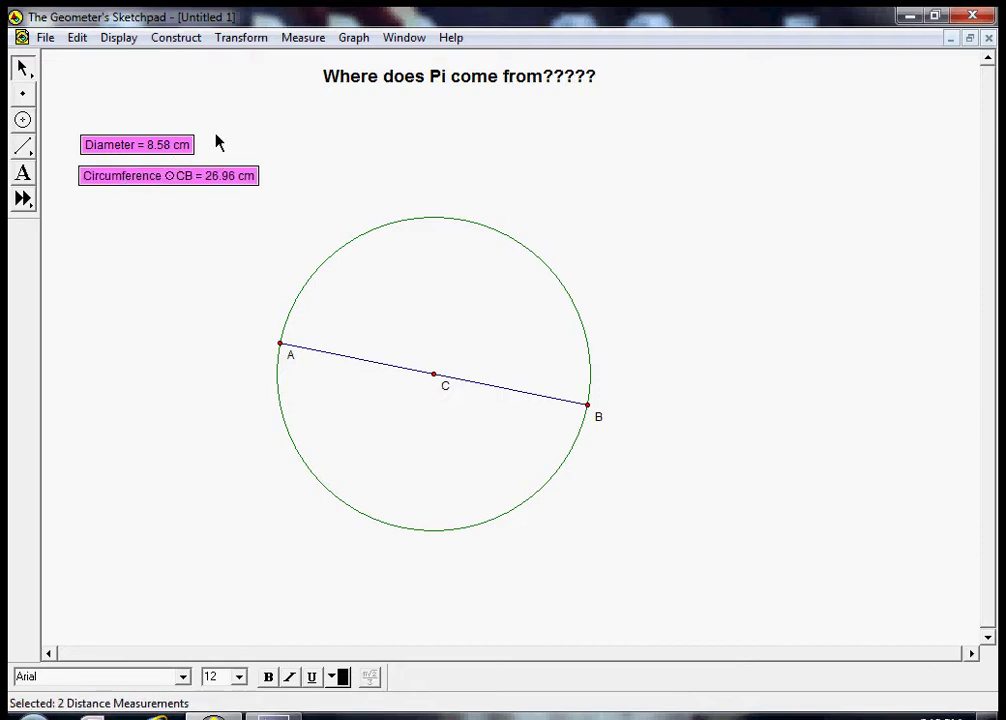
left_click(352, 40)
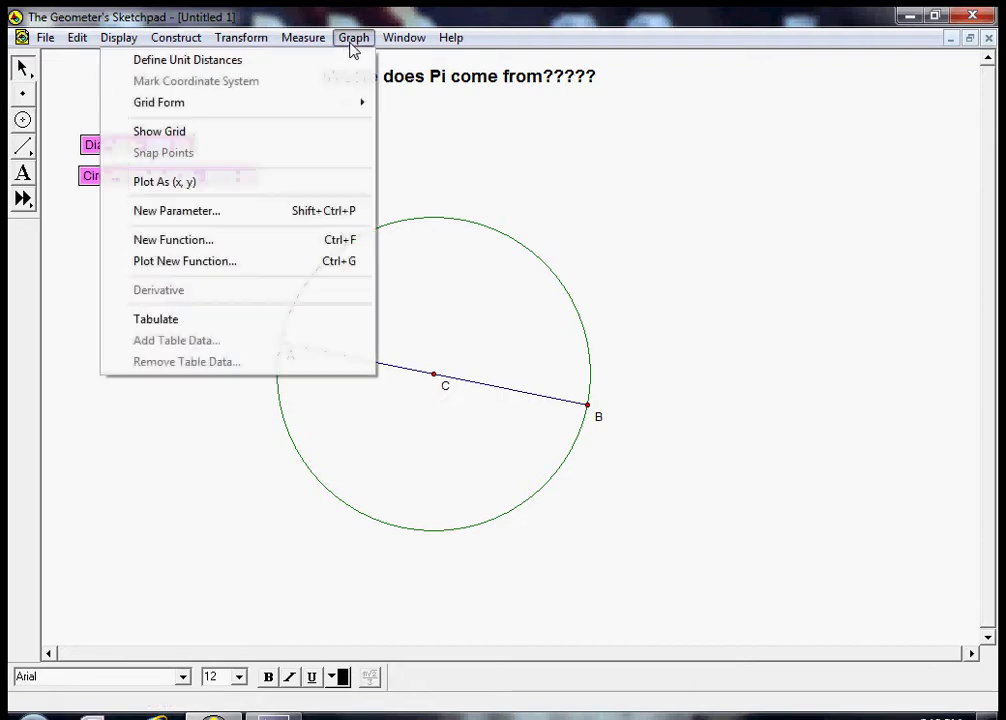
left_click(156, 320)
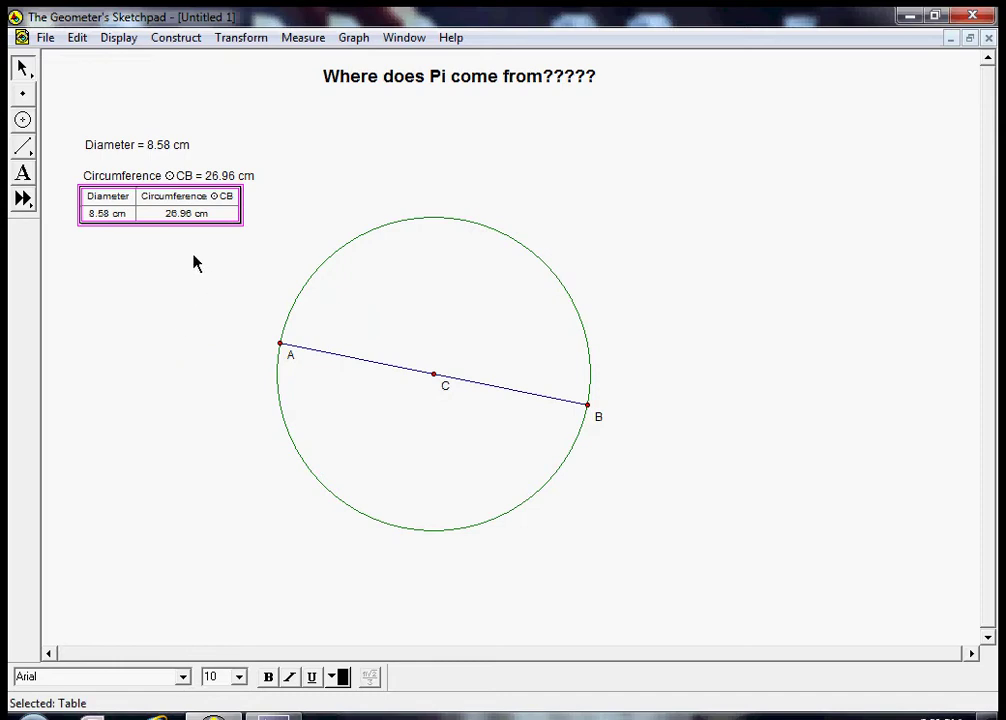
left_click_drag(146, 189, 152, 208)
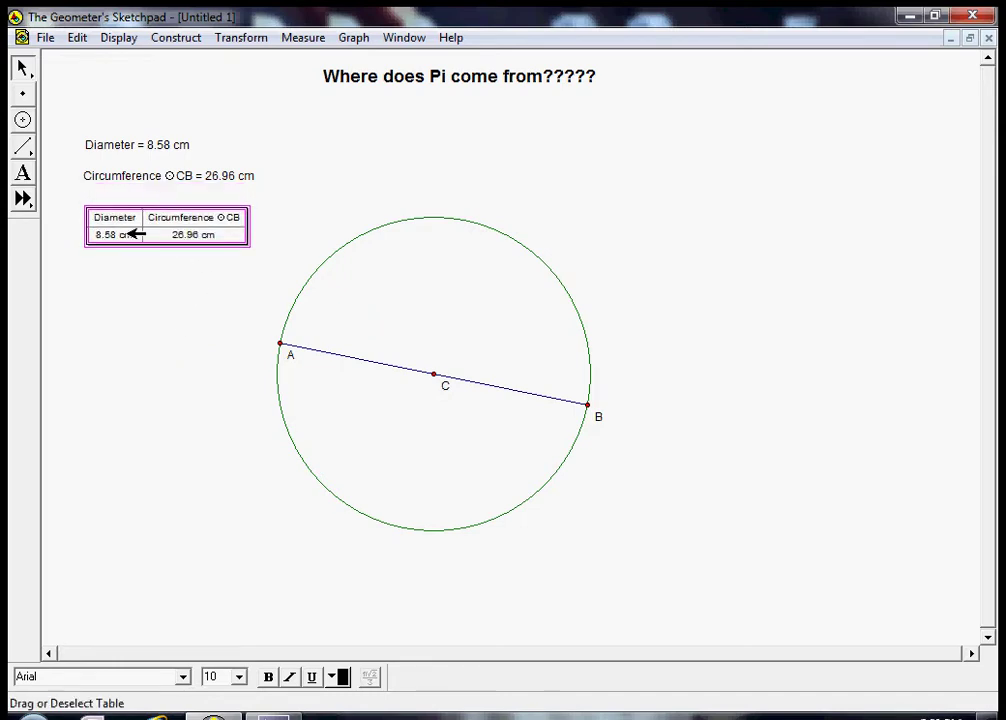
- Add table rows for the current circle and for the circle moved away from the table and shrunk to about 3.32 cm in diameter
double_click(238, 237)
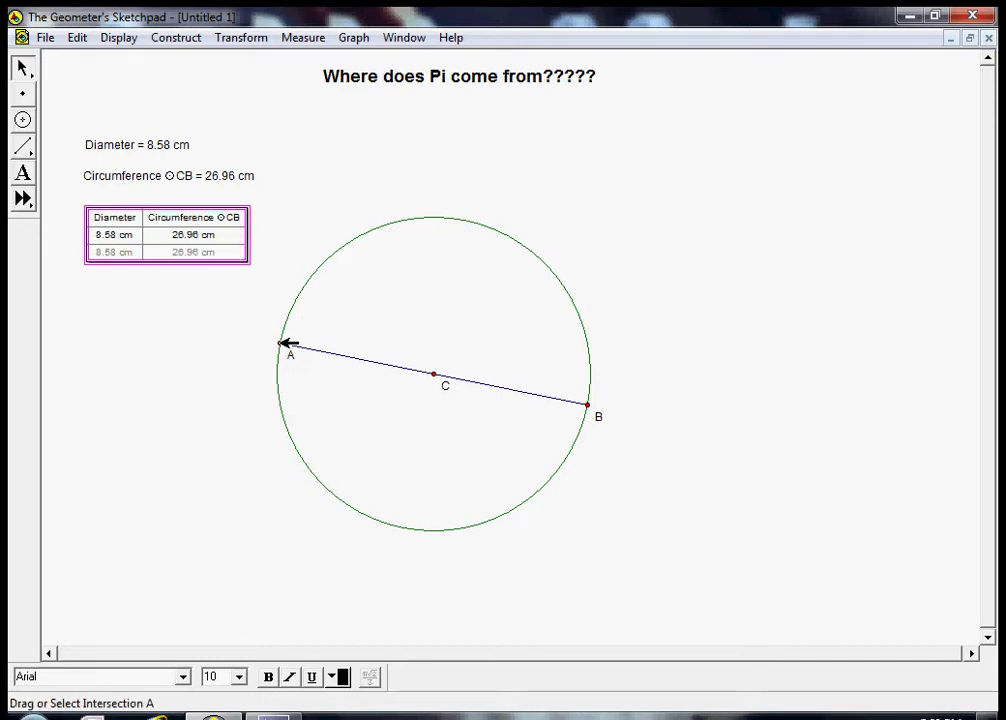
left_click_drag(287, 345, 377, 362)
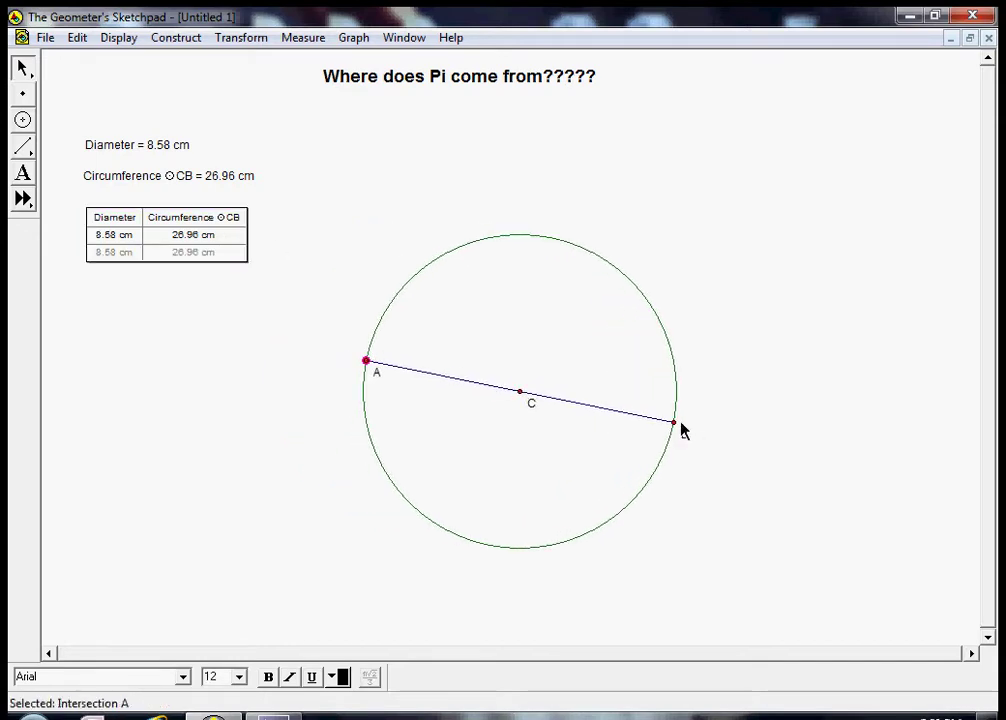
left_click_drag(676, 421, 576, 418)
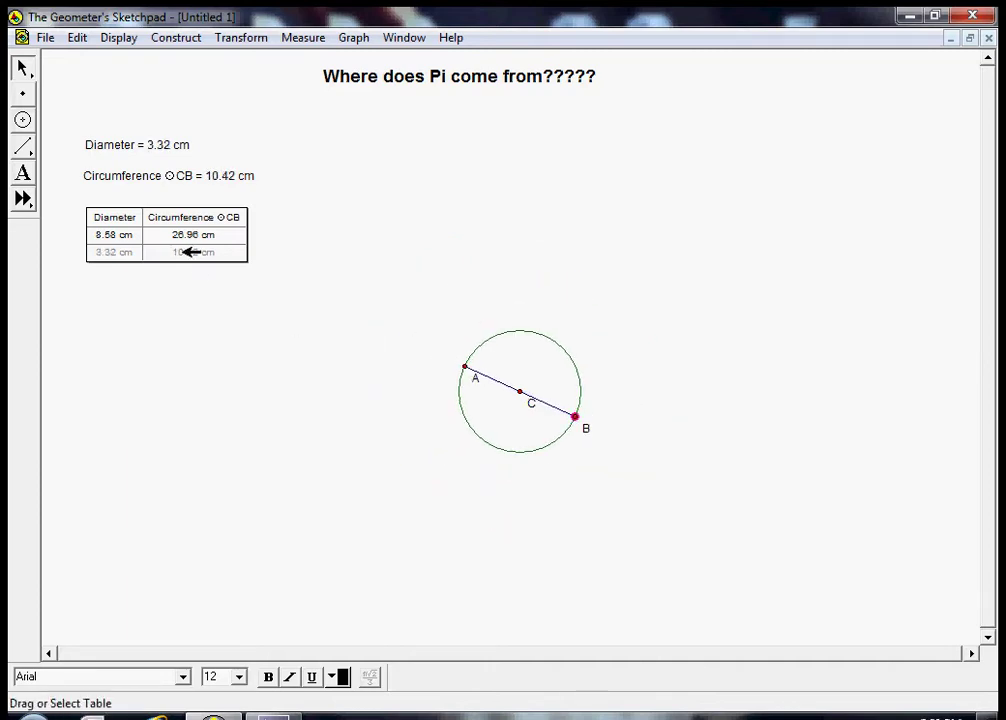
double_click(186, 252)
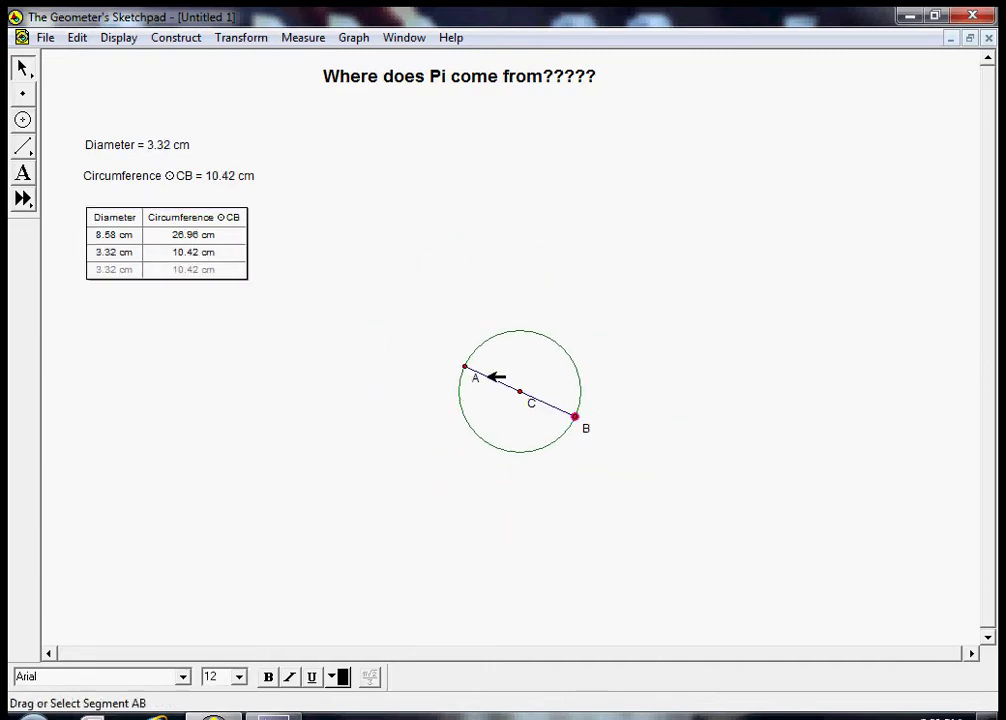
- Shrink the circle to diameters of about 1.34 cm and 0.67 cm, recording each size as a new table row
left_click_drag(576, 418, 540, 404)
double_click(203, 272)
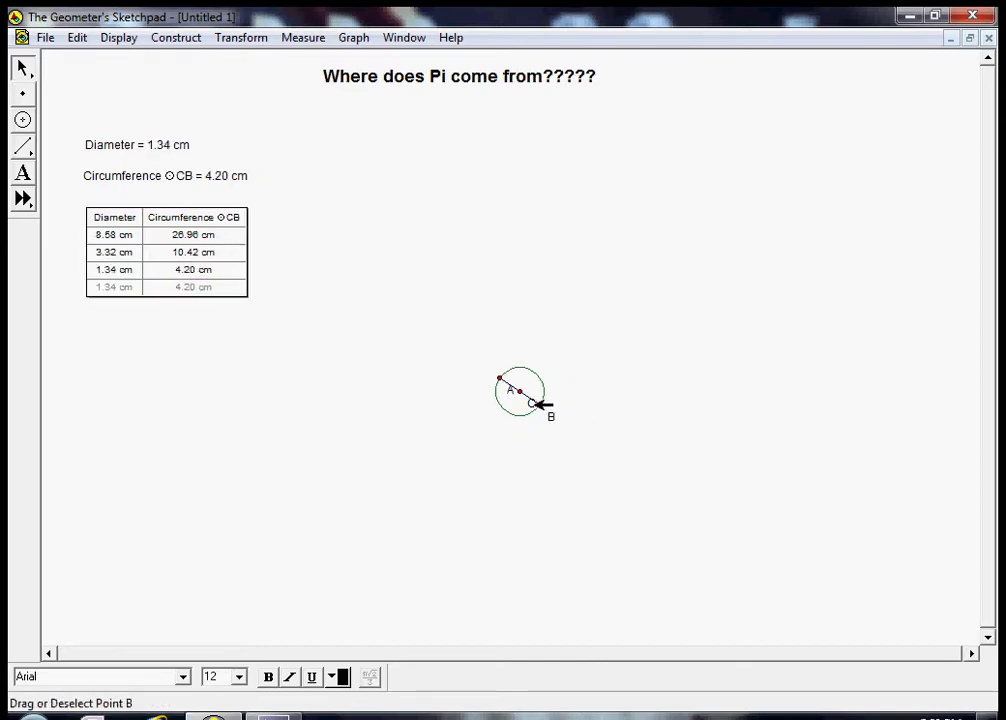
left_click_drag(540, 404, 530, 402)
left_click(210, 288)
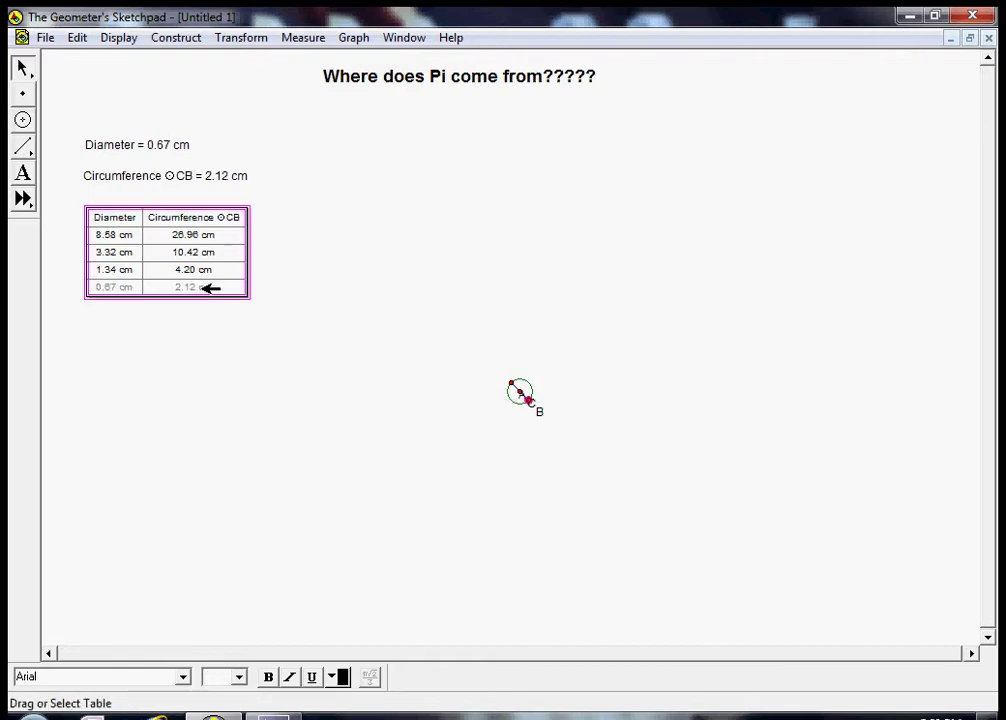
double_click(210, 288)
- Enlarge the circle to diameters of about 15.75 cm and 26.12 cm, recording each size as a new table row
left_click_drag(529, 401, 788, 497)
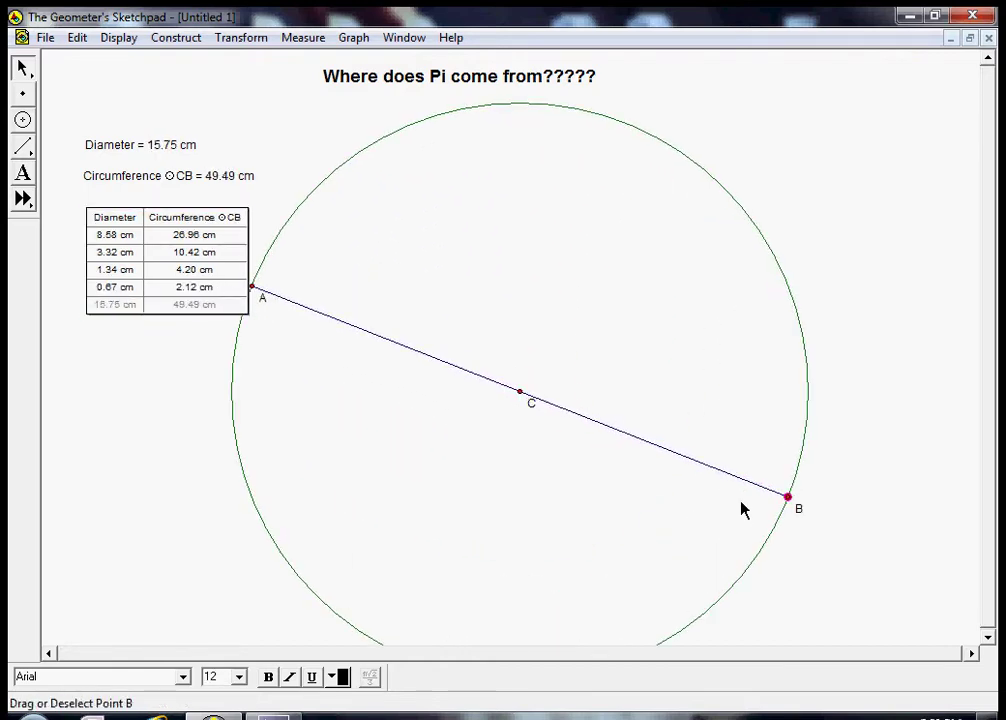
double_click(205, 302)
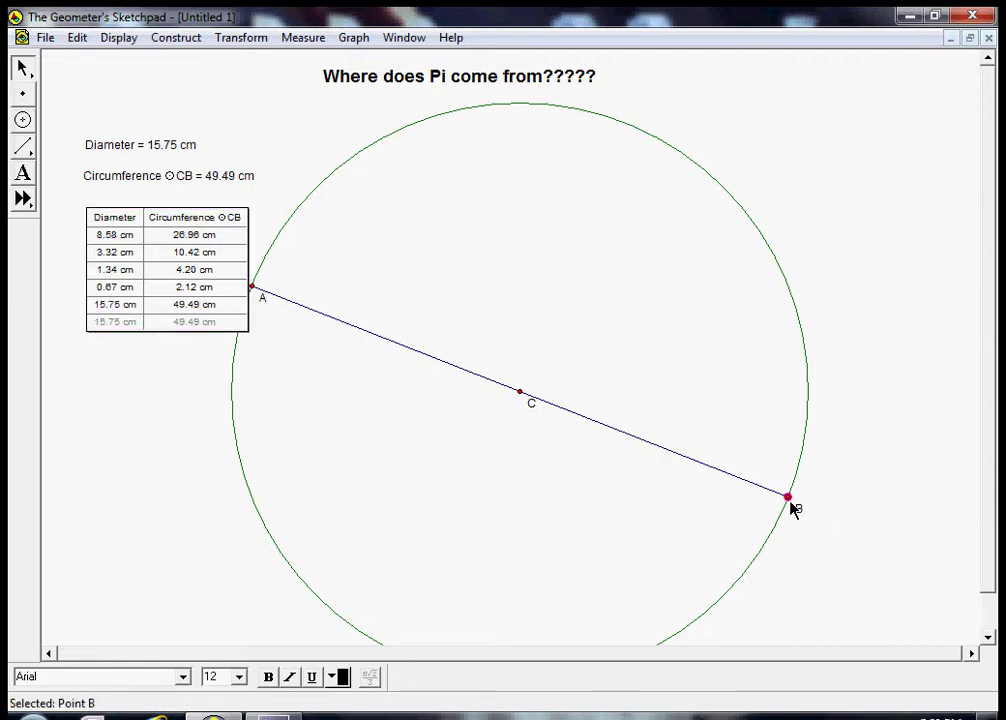
left_click_drag(789, 498, 998, 432)
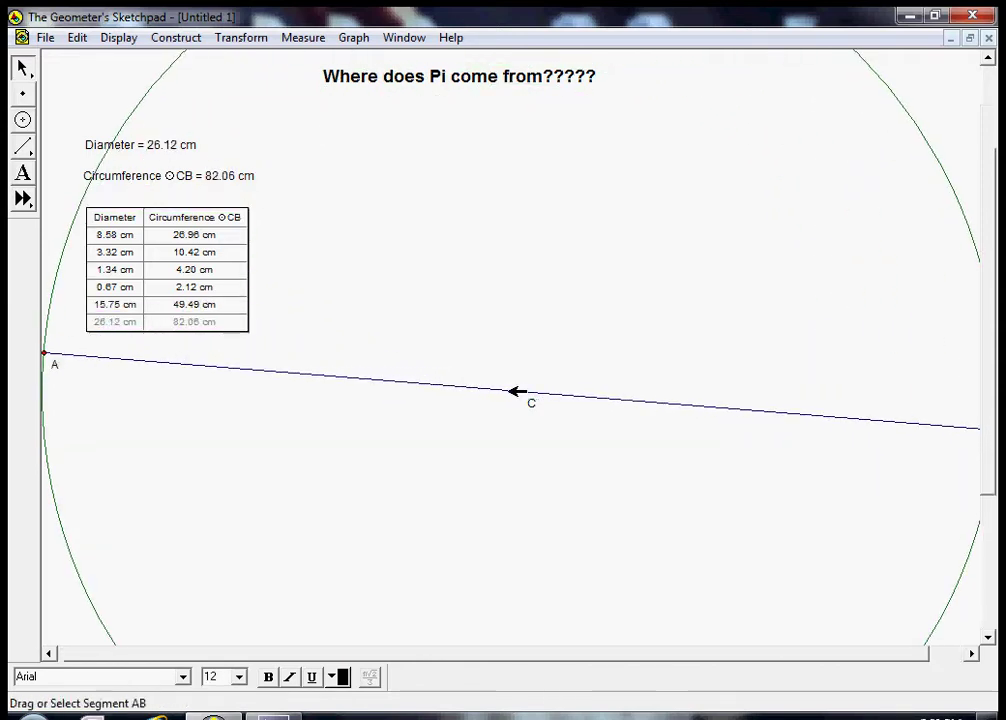
double_click(231, 325)
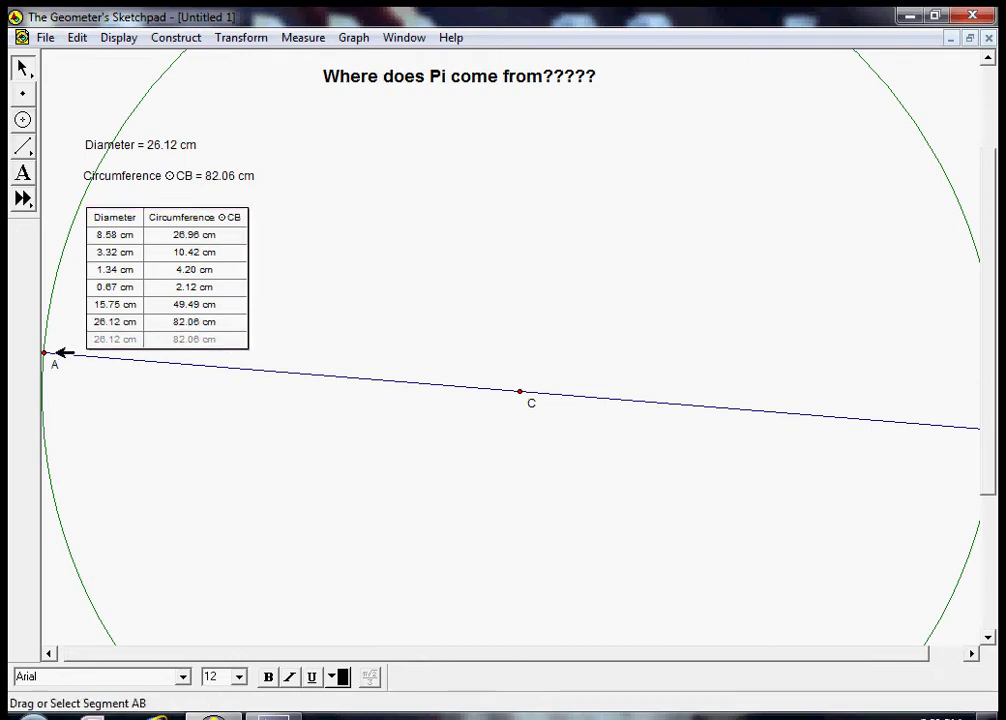
- Shift the circle, enlarge it to a diameter of about 29.25 cm, and record that size as a new table row
left_click_drag(44, 353, 20, 298)
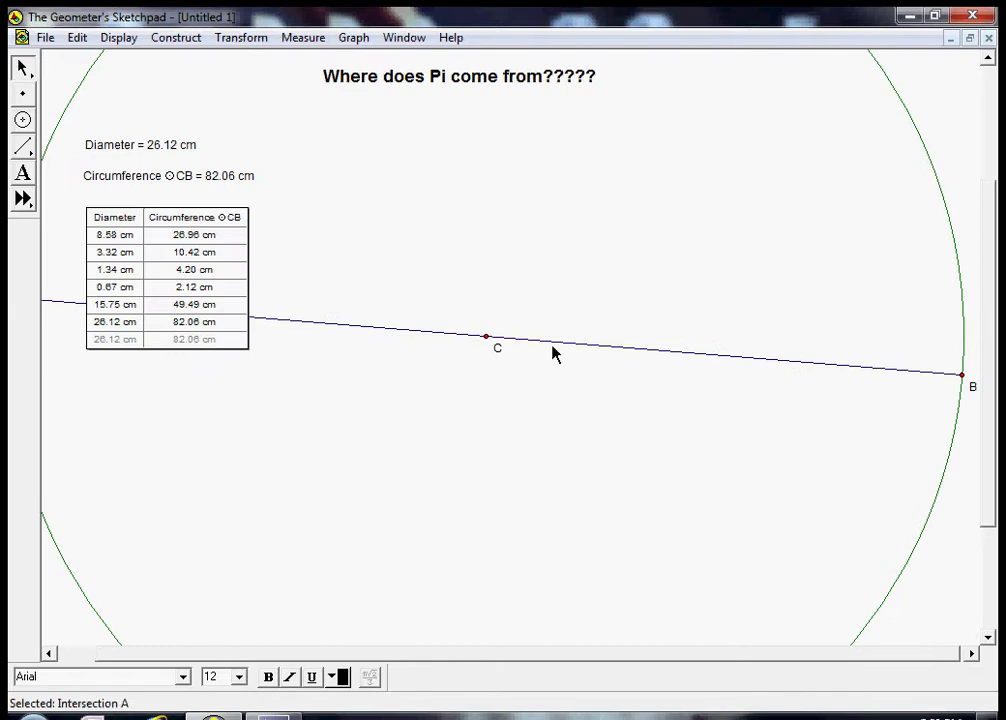
left_click_drag(966, 377, 993, 146)
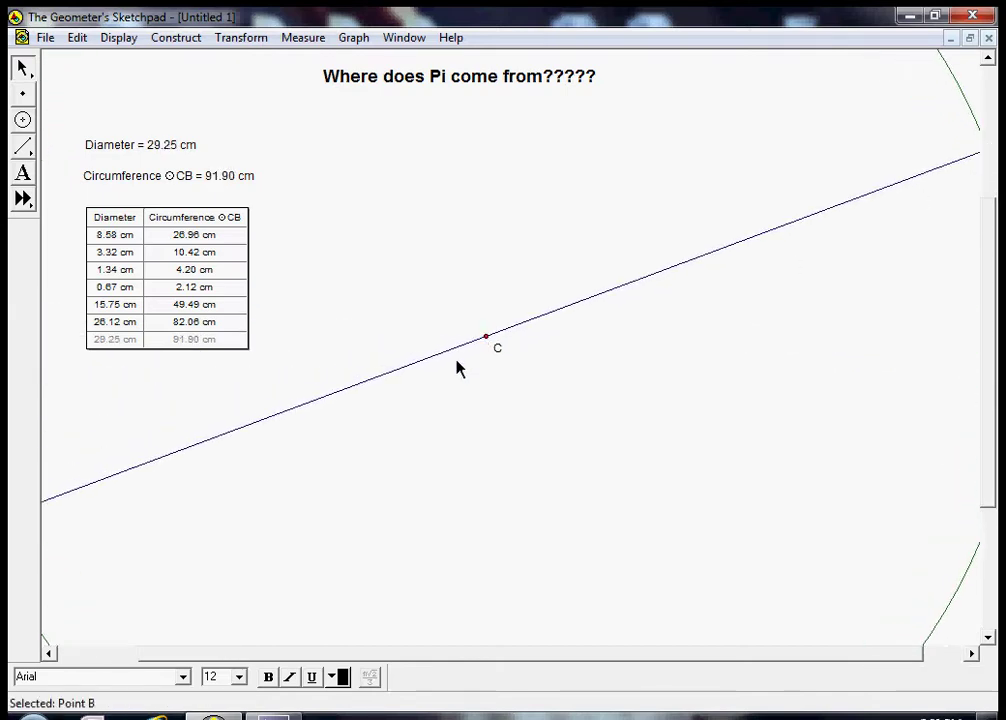
left_click(188, 340)
double_click(188, 340)
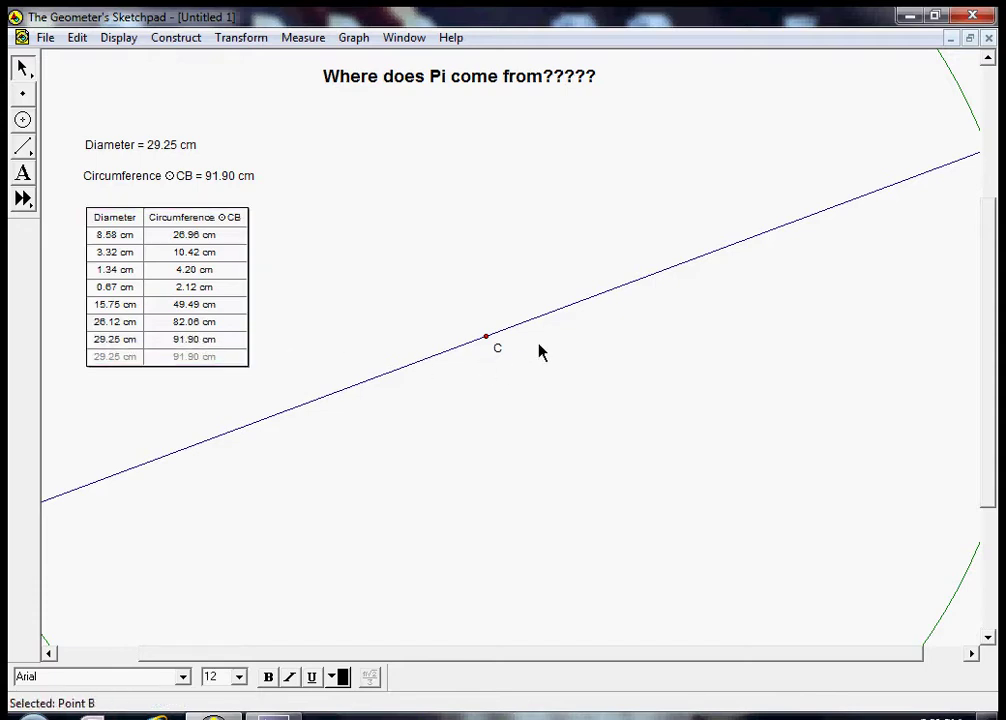
- Move the circle's center and shrink the circle to a diameter of about 5.10 cm, leaving nothing selected
left_click_drag(588, 299, 483, 420)
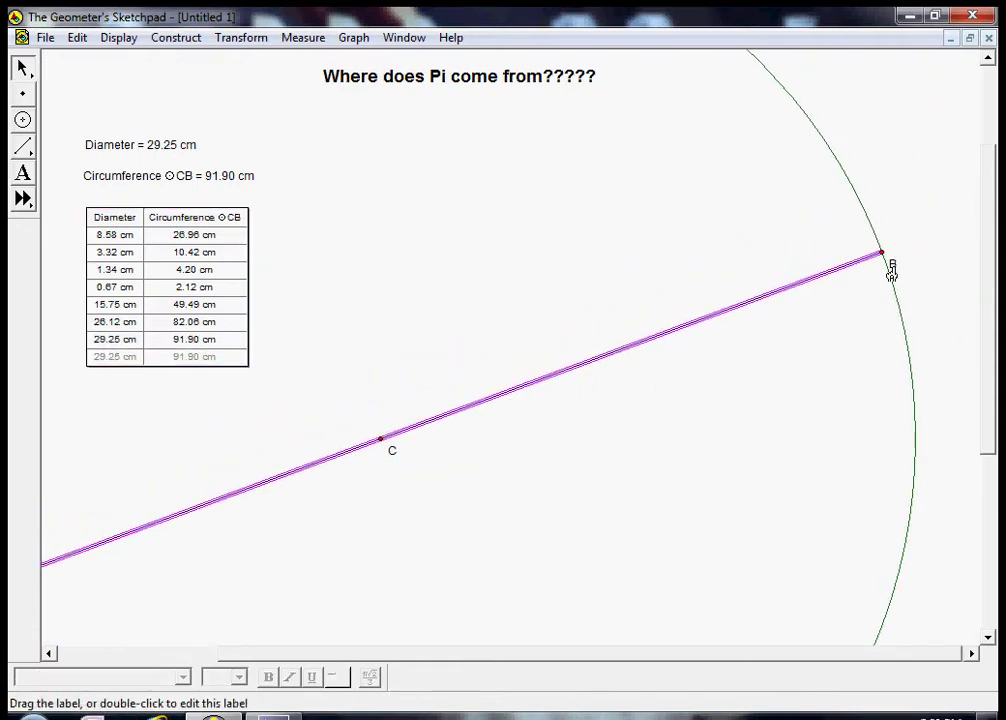
left_click_drag(885, 256, 470, 436)
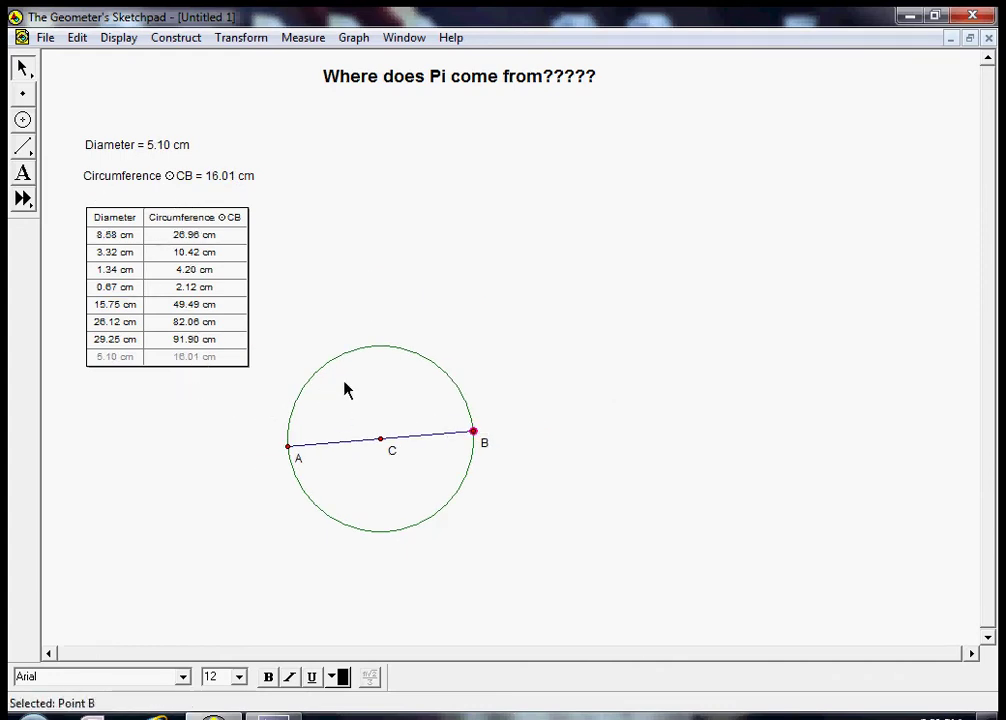
left_click(615, 403)
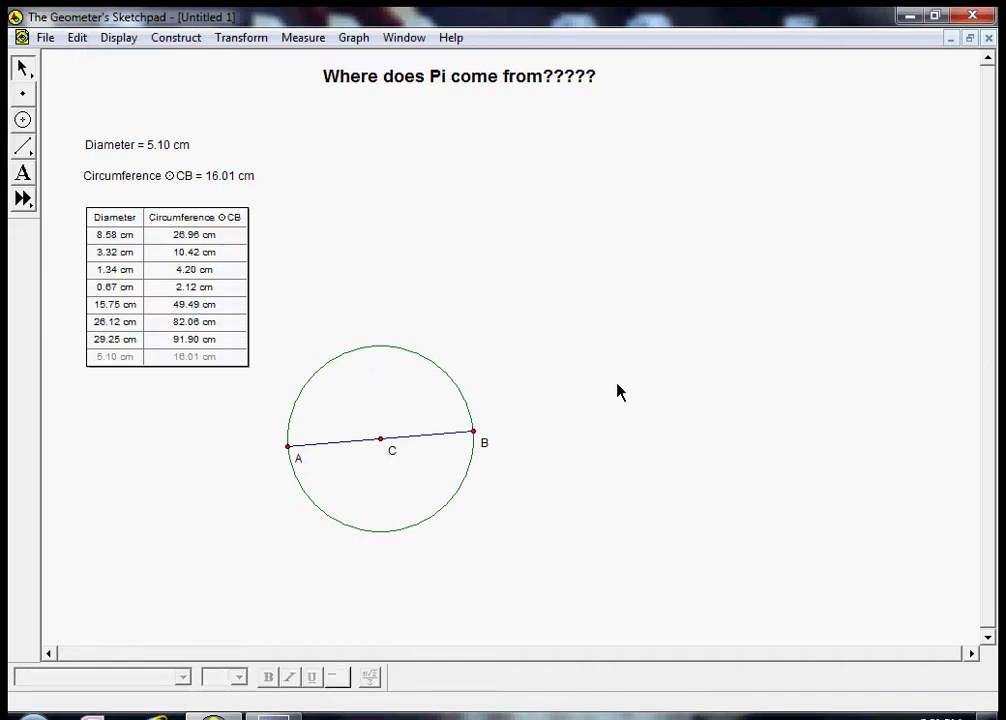
- Plot the table data in rectangular coordinates with Diameter as x and Circumference as y
left_click(363, 40)
left_click(503, 139)
left_click(155, 218)
left_click(354, 38)
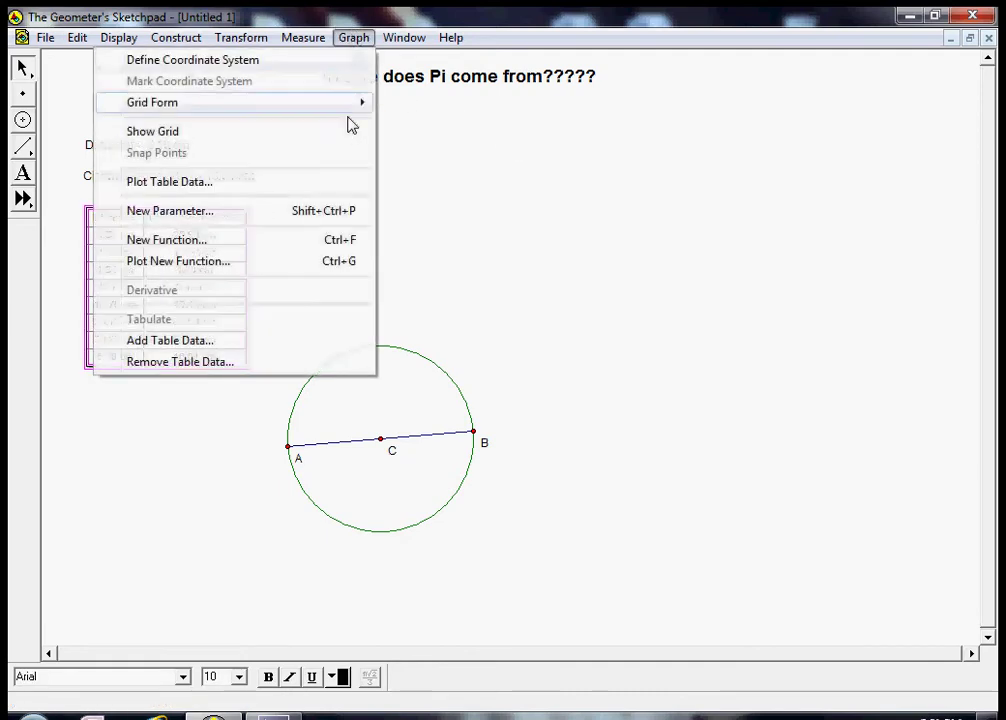
left_click(190, 185)
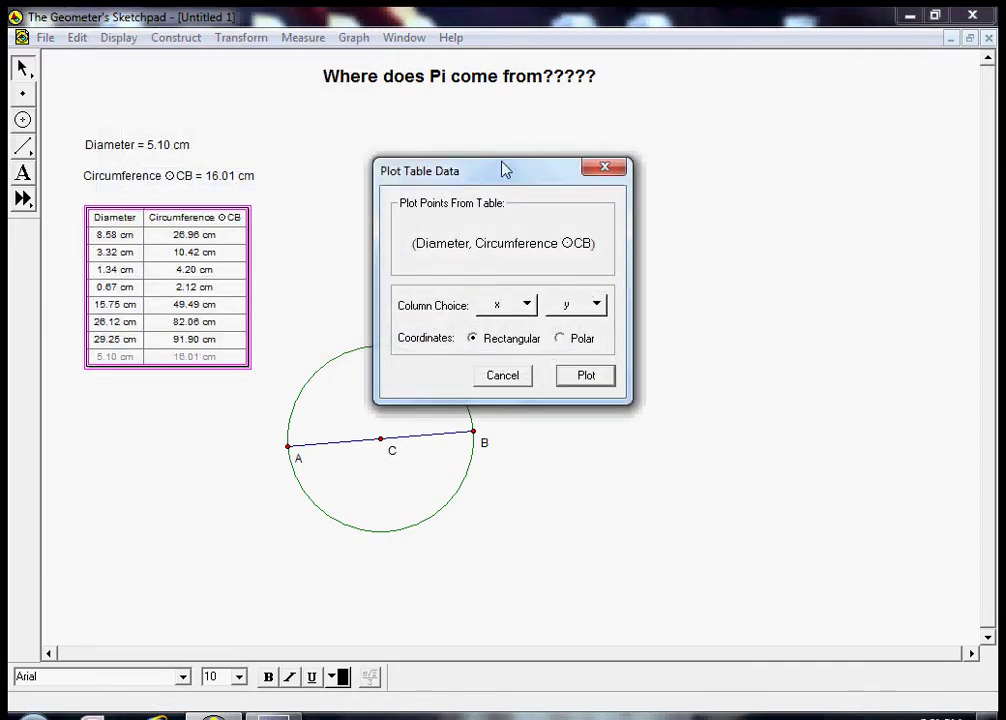
left_click_drag(505, 170, 503, 155)
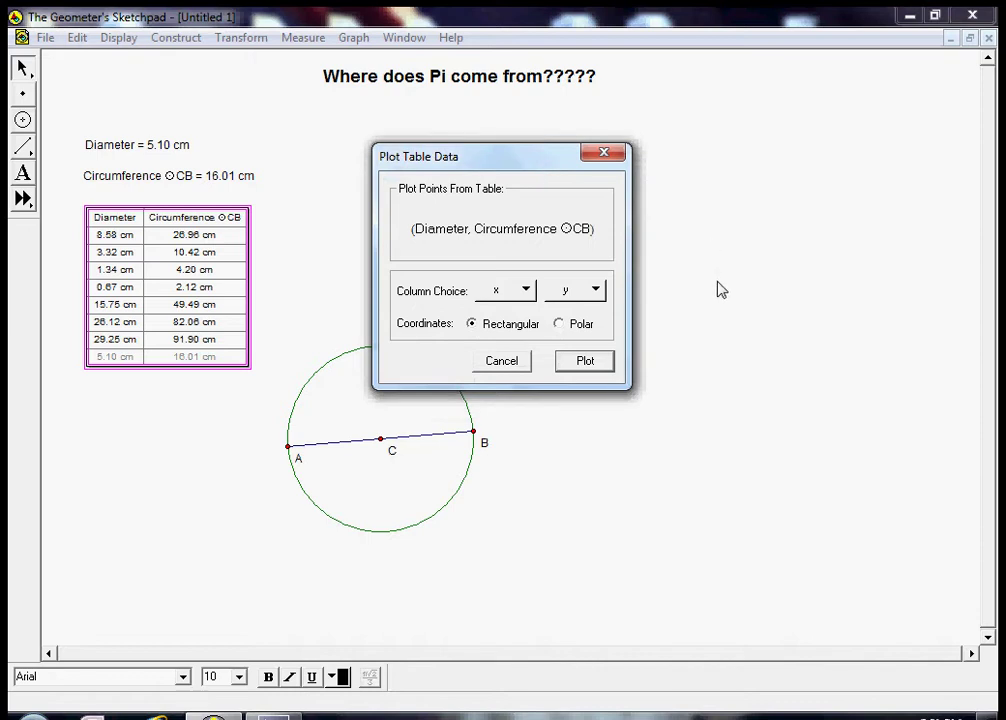
left_click(531, 293)
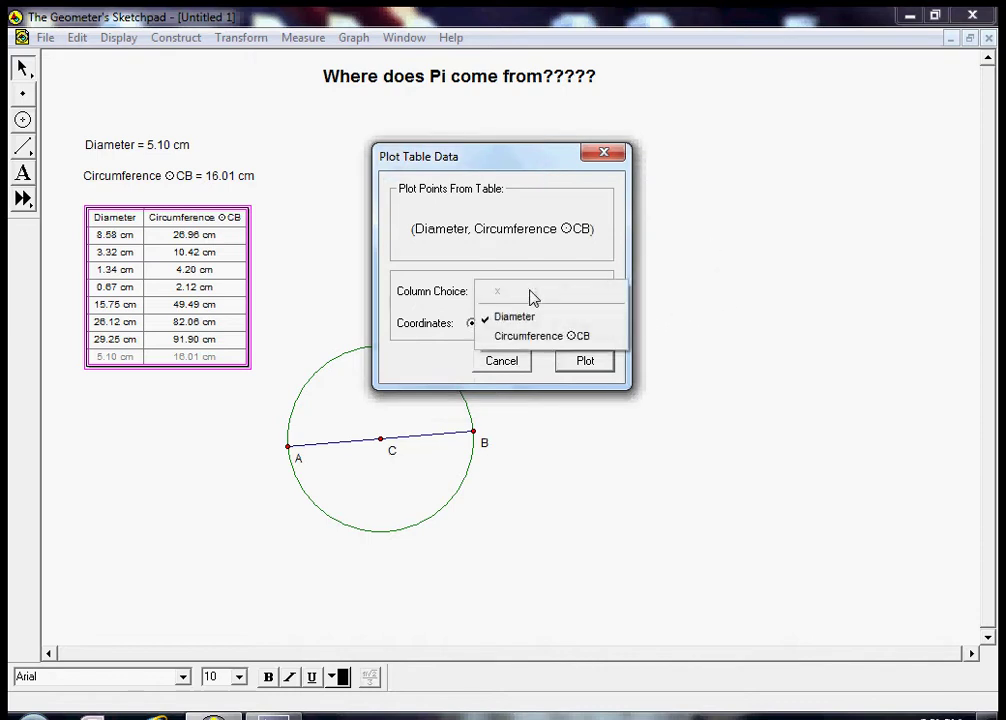
left_click(692, 299)
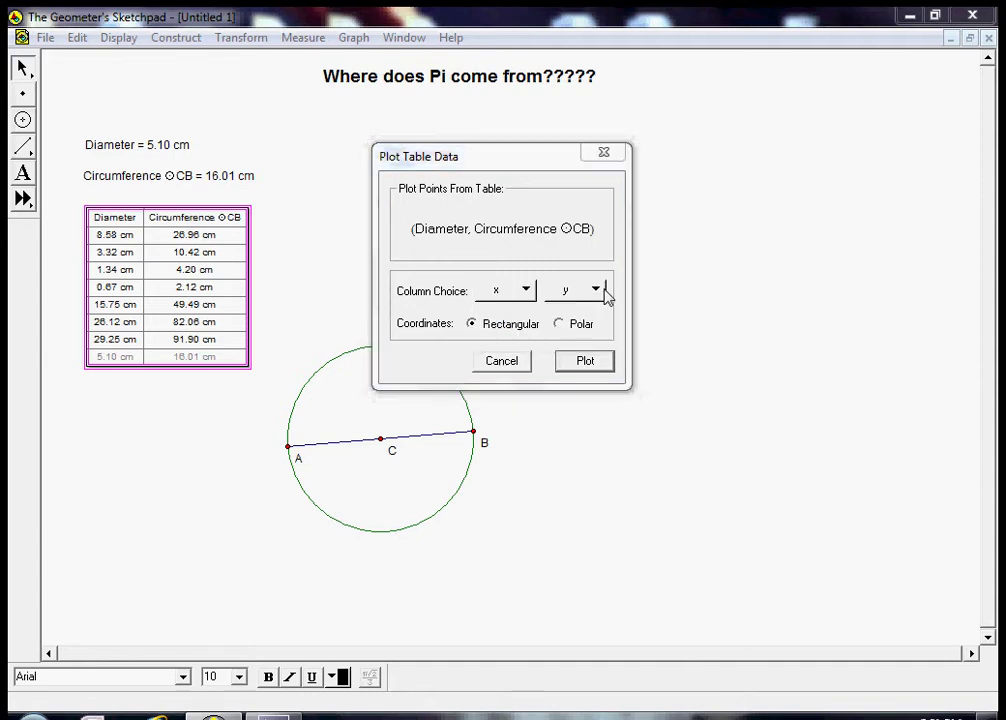
left_click(603, 292)
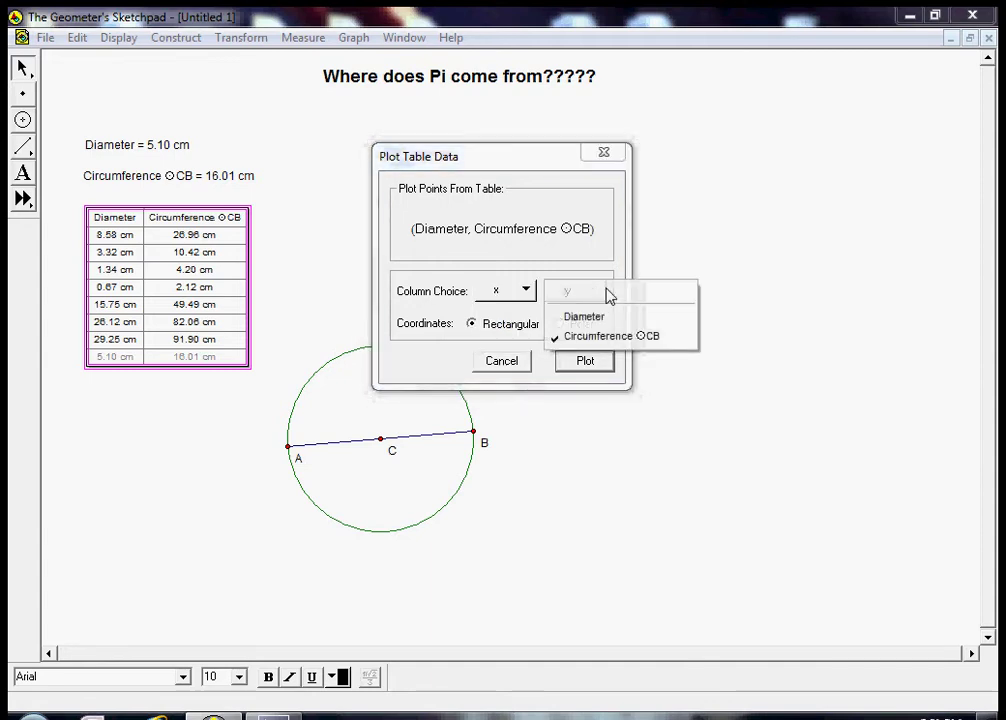
left_click(830, 218)
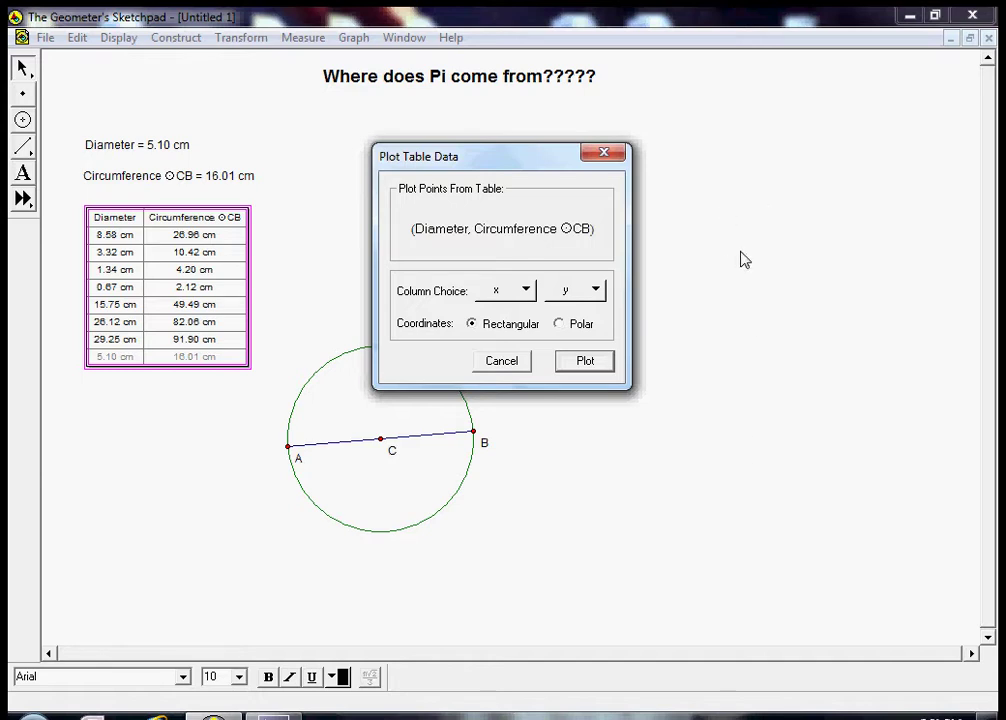
left_click(598, 366)
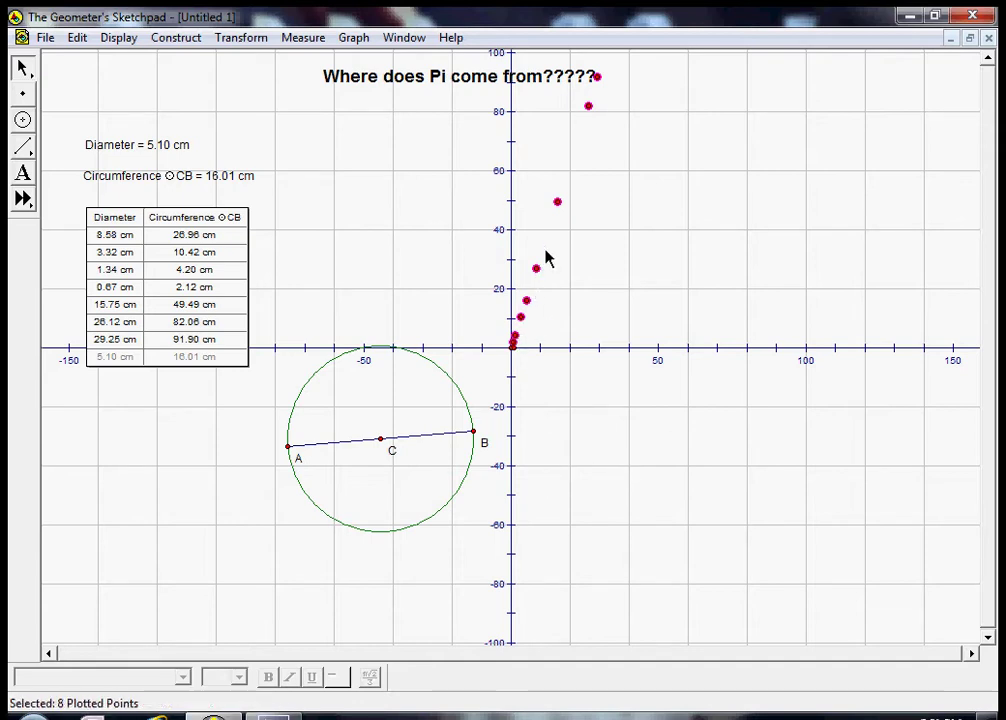
- Rearrange the table, title, axes and circle to keep the plotted points clear, with the circle just below the Circumference measurement
mouse_move(105, 218)
left_mouse_down()
mouse_move(871, 139)
mouse_move(940, 120)
left_mouse_up()
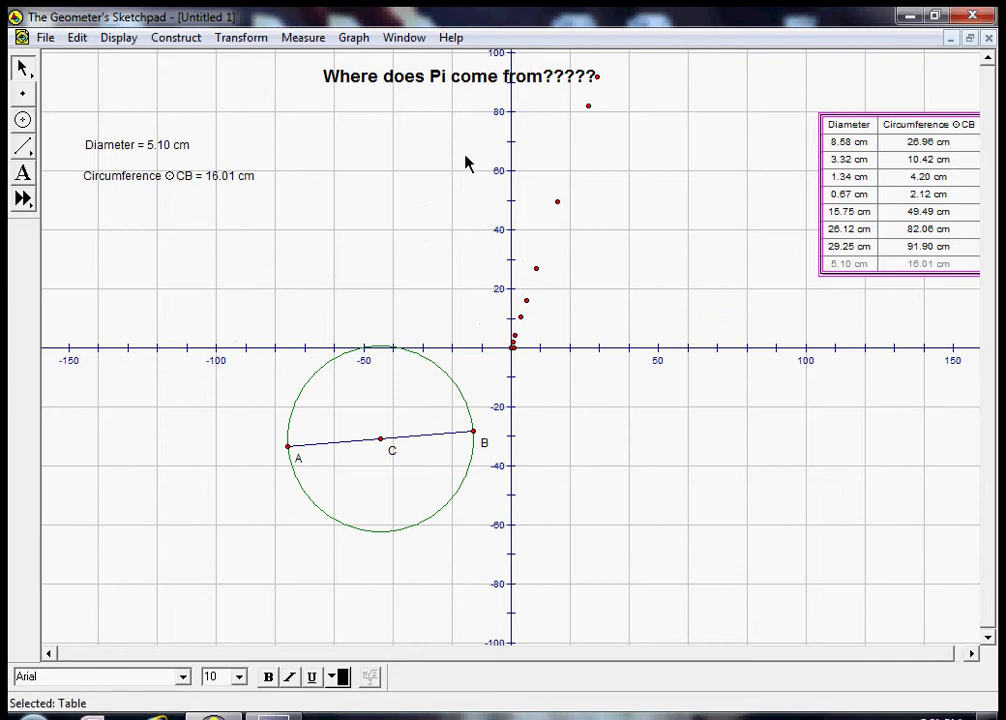
left_click_drag(440, 75, 205, 67)
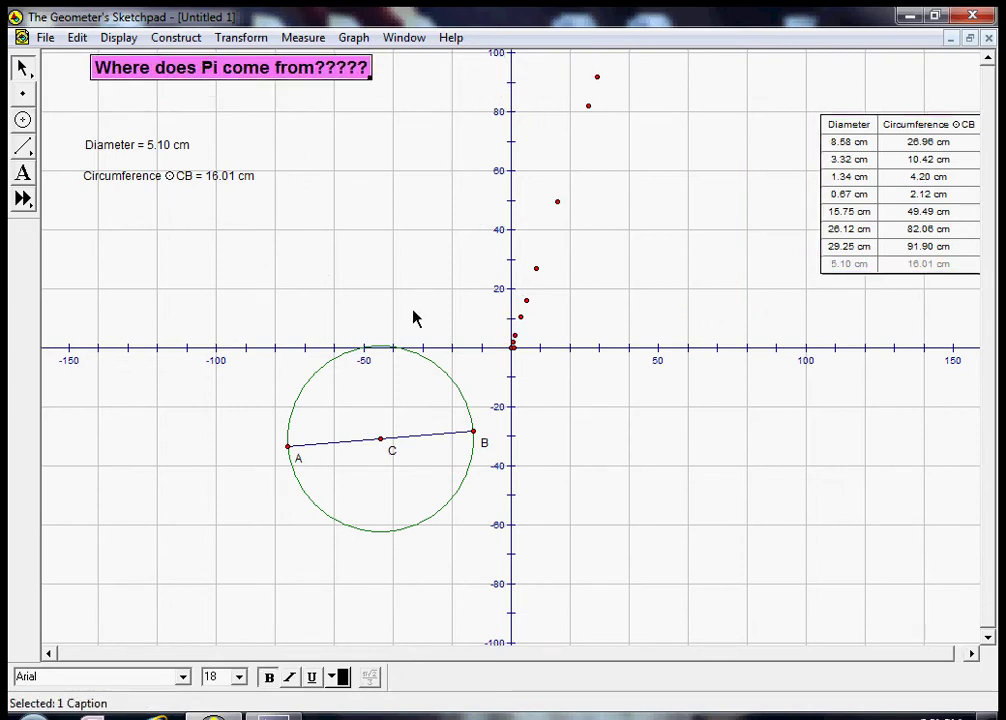
left_click_drag(498, 348, 443, 454)
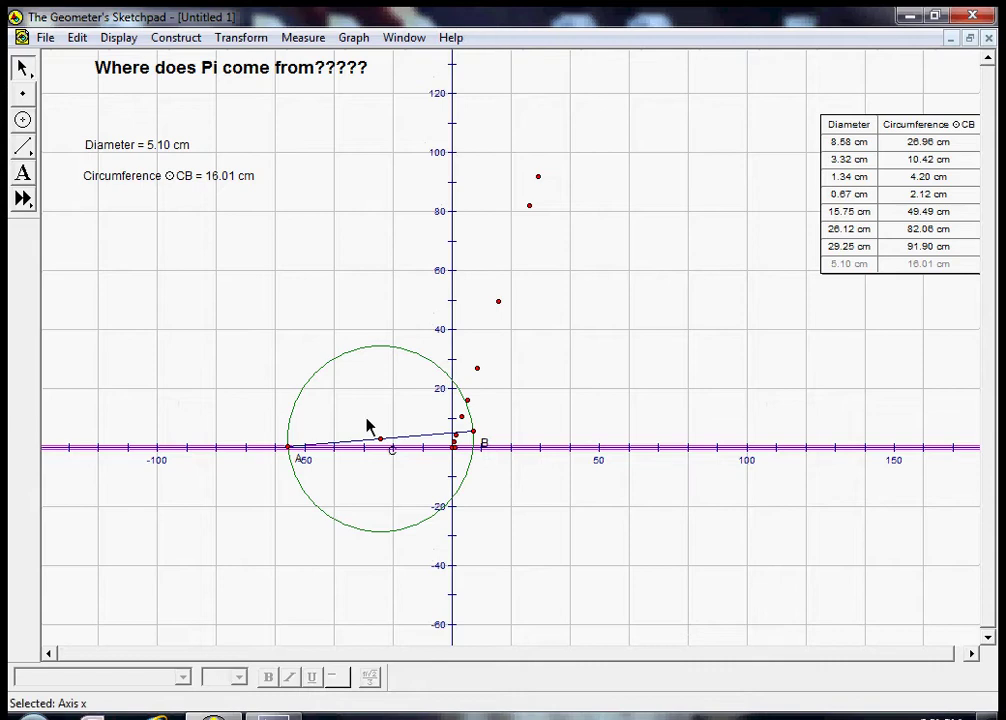
left_click_drag(359, 350, 148, 223)
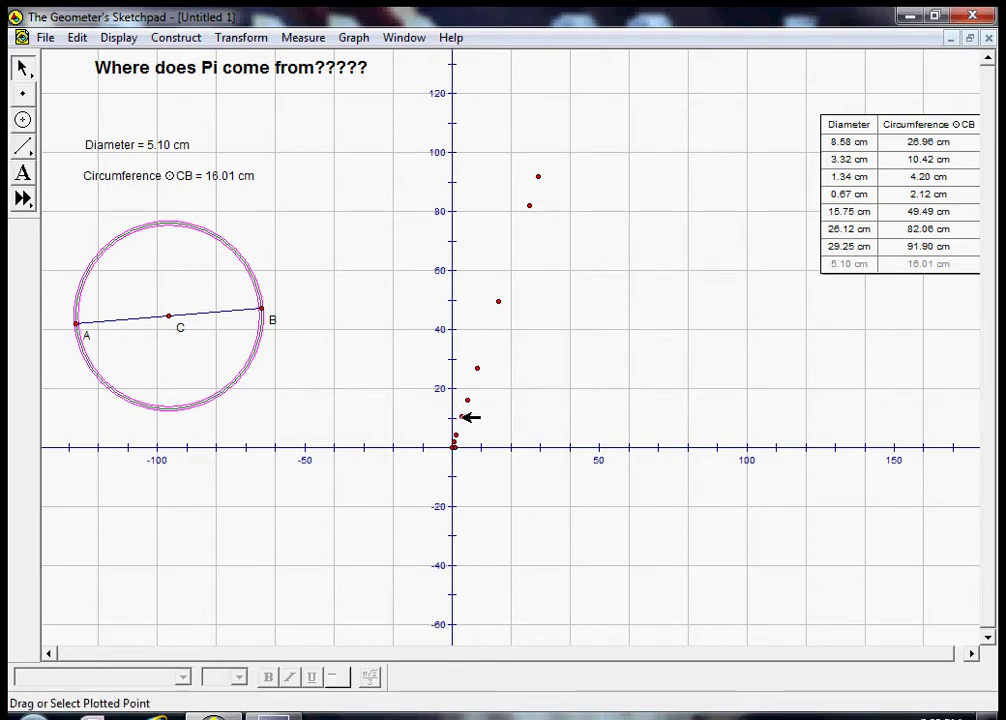
- Construct a line through the plotted points for the 3.32 cm and 26.12 cm diameters, leaving the circle out of the selection
left_click(462, 417)
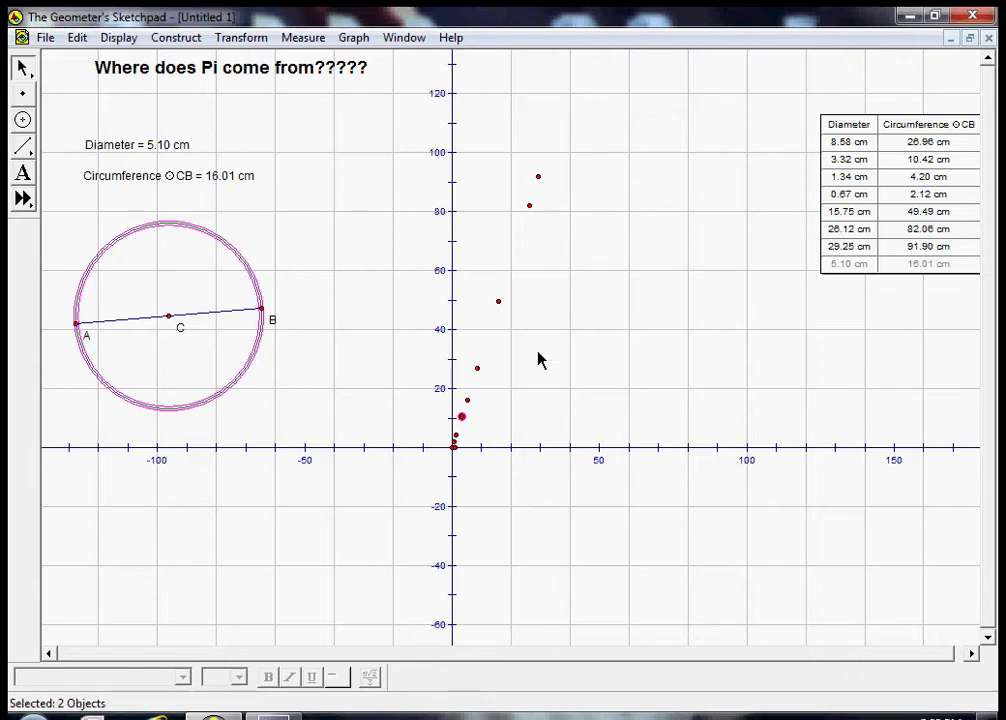
left_click(532, 205)
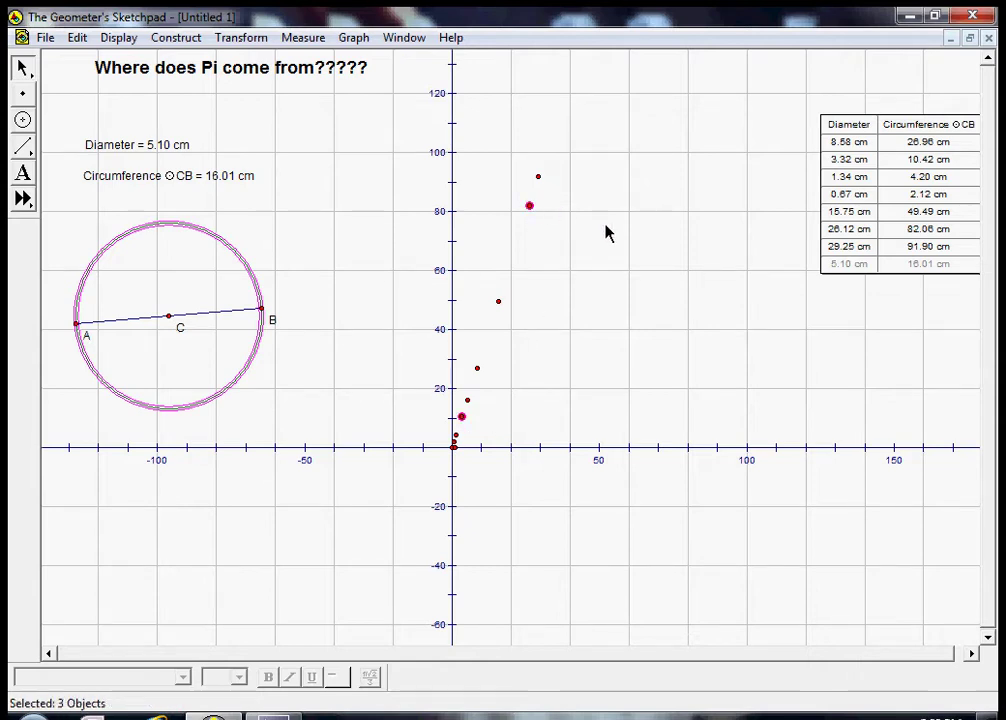
left_click(176, 40)
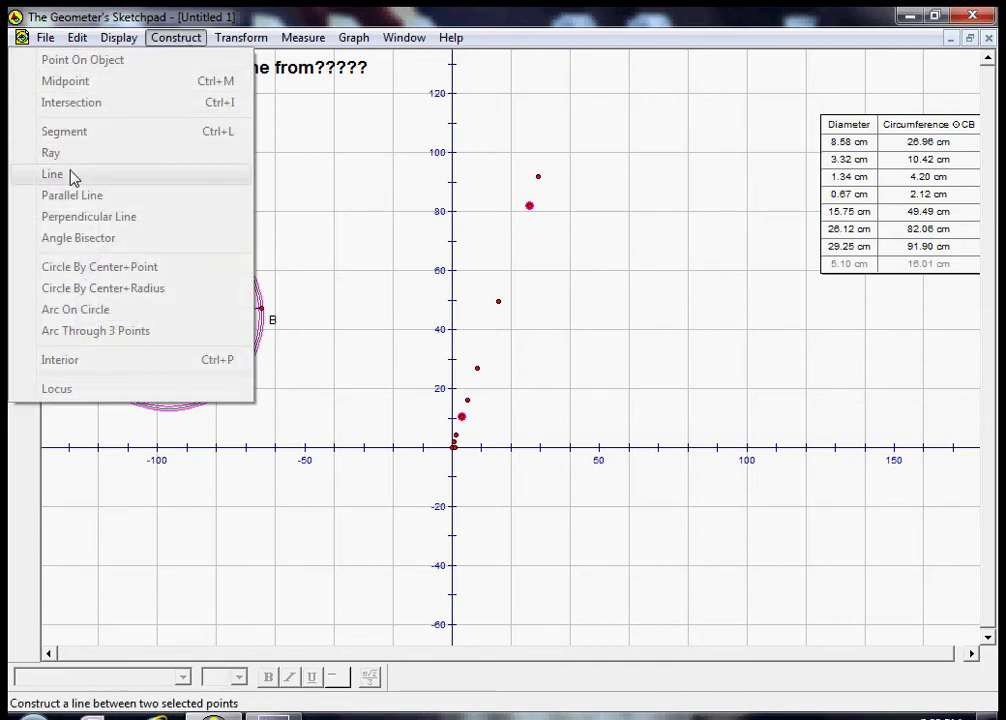
left_click(694, 248)
left_click(218, 234, "shift")
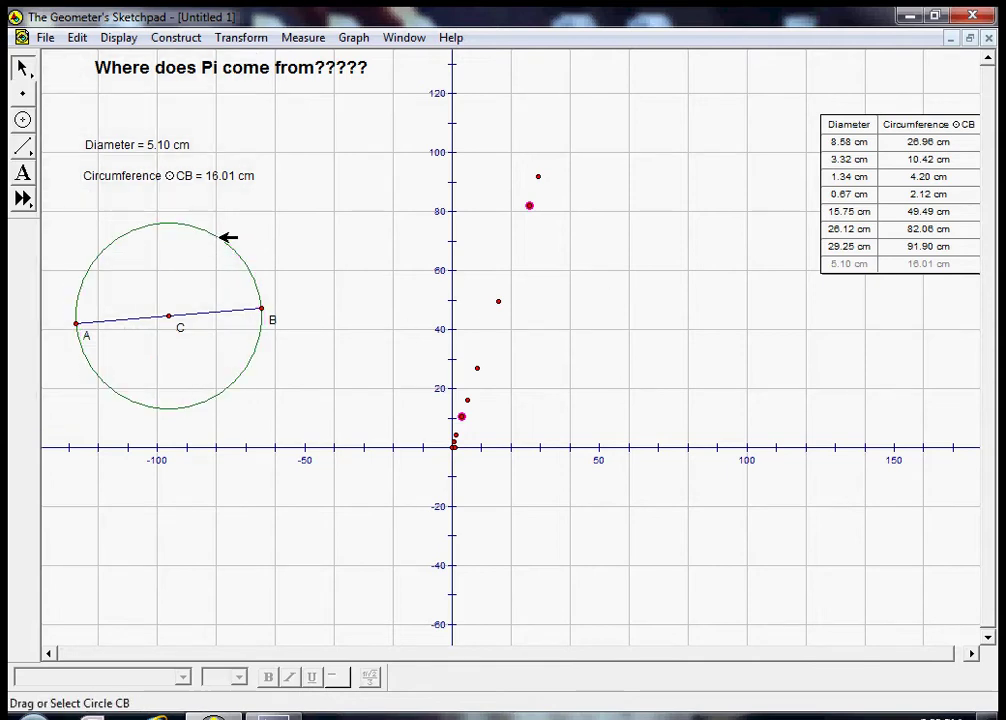
left_click(175, 40)
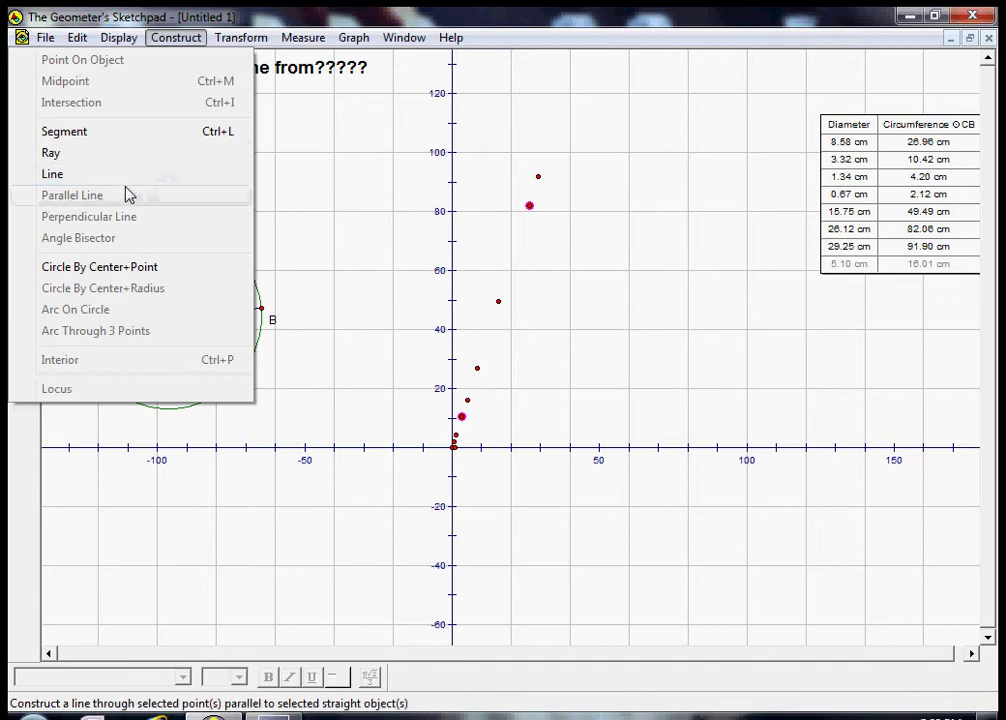
left_click(123, 182)
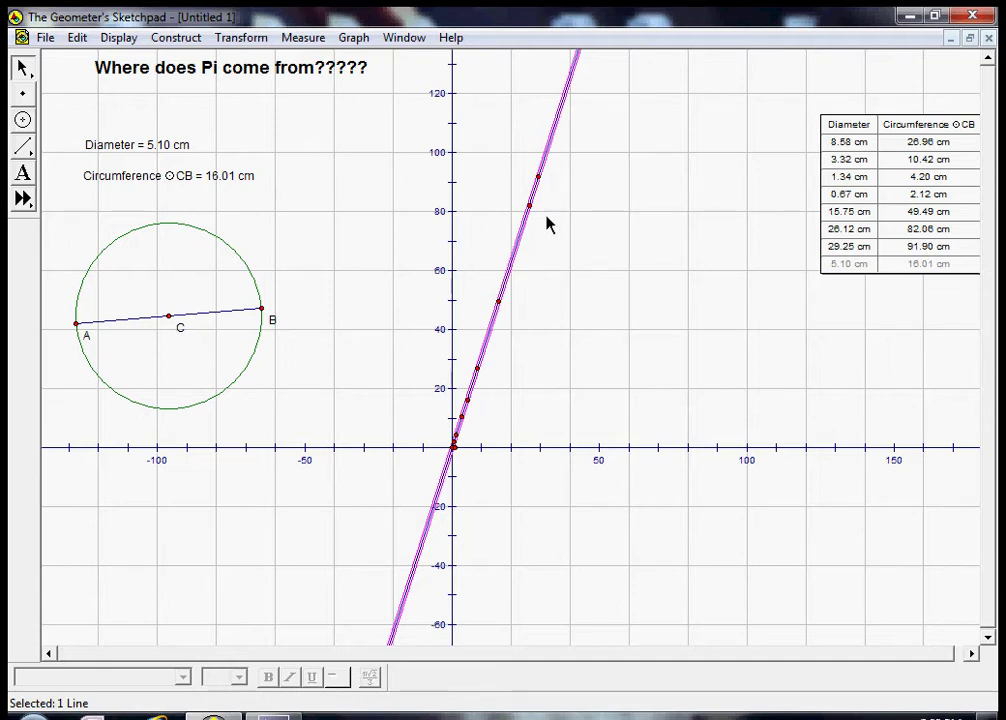
- Measure the equation of the line through the plotted points and place it beside the line's upper end
right_click(515, 262)
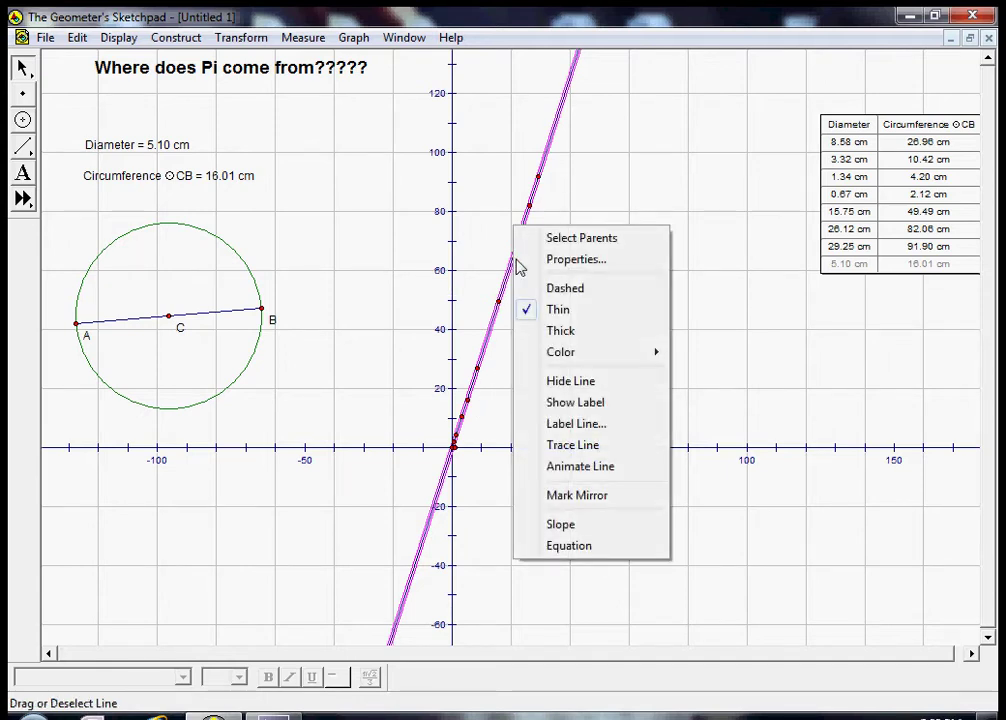
left_click(562, 546)
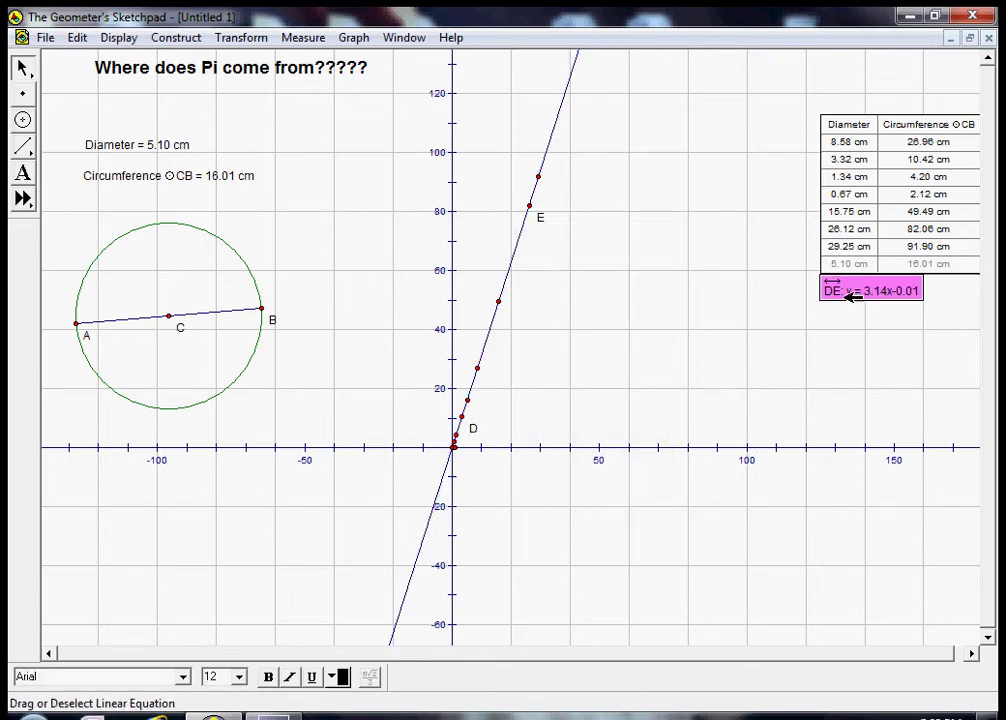
left_click_drag(849, 294, 636, 146)
left_click(630, 193)
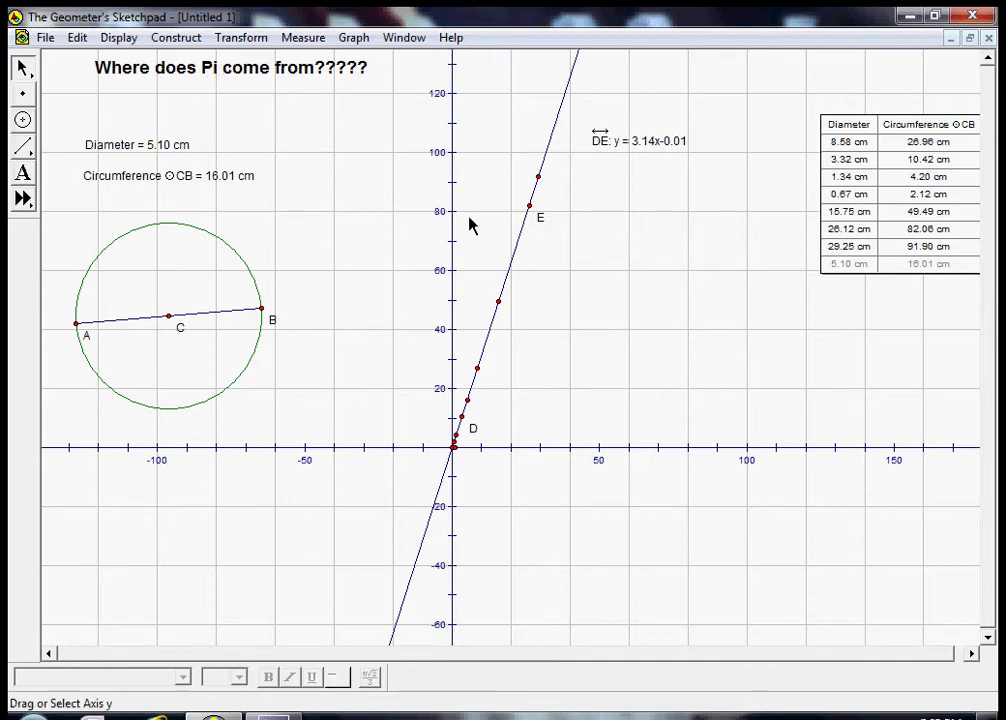
- Hide the existing line DE and construct a new line through the plotted points for the 8.58 cm and 29.25 cm diameters
right_click(515, 263)
left_click(549, 387)
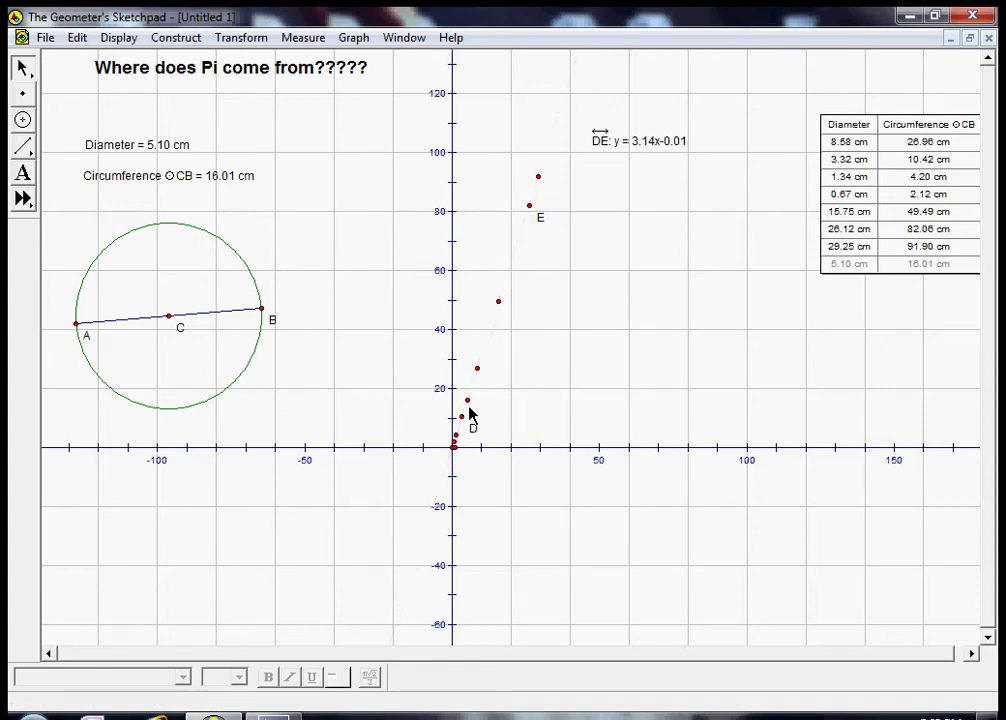
left_click(480, 368)
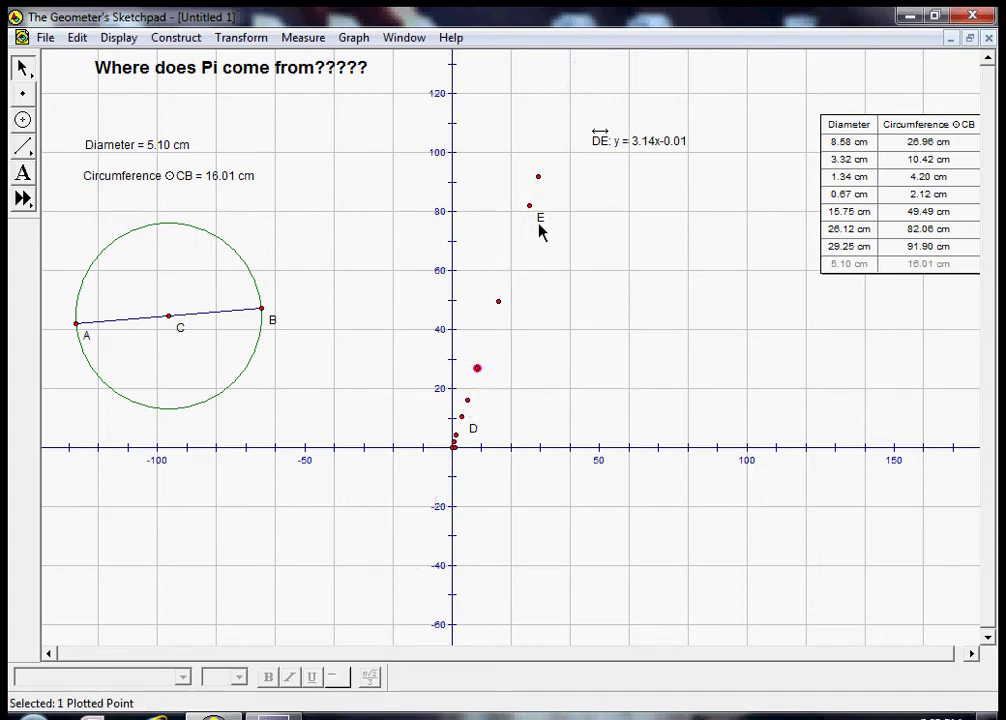
left_click(539, 177)
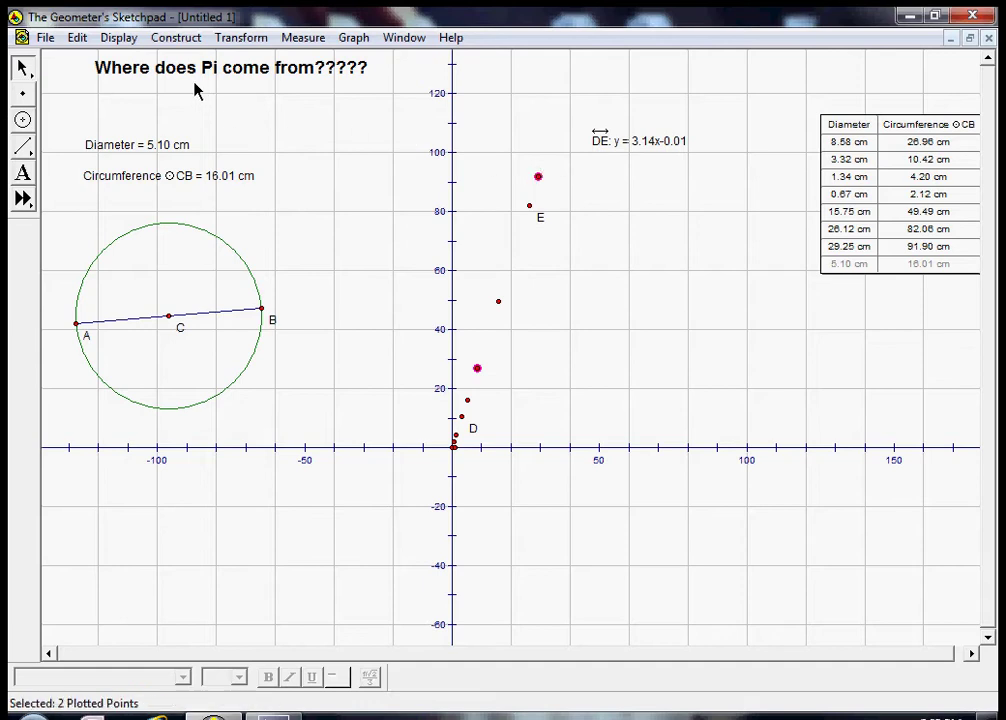
left_click(174, 38)
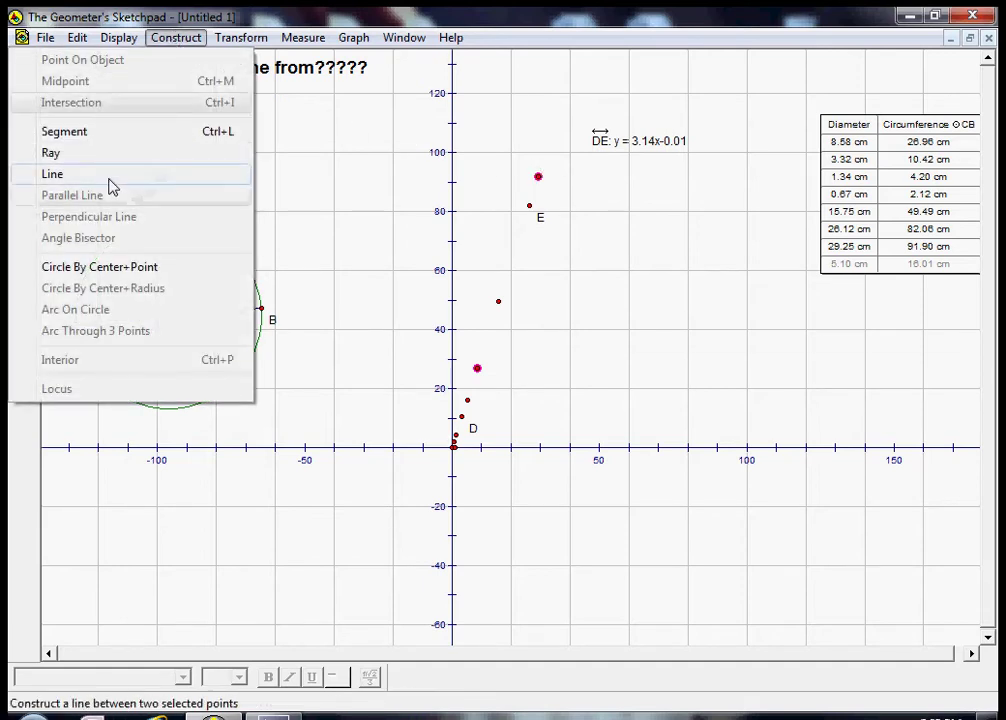
left_click(52, 174)
- Measure the equation of the new line through the 8.58 cm and 29.25 cm diameter points
right_click(517, 232)
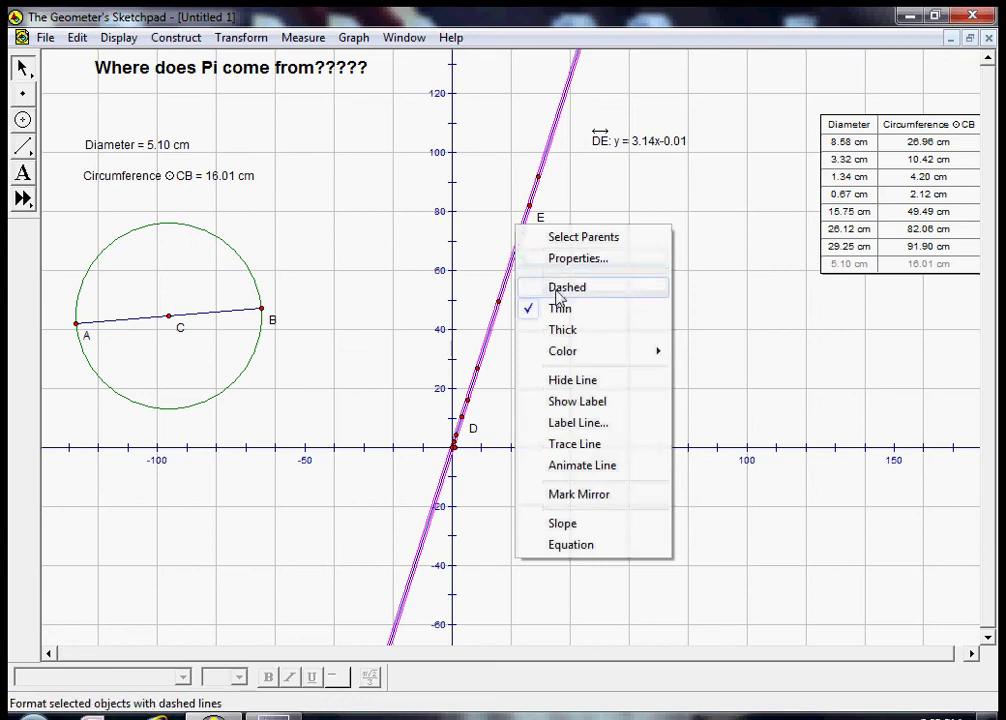
left_click(569, 548)
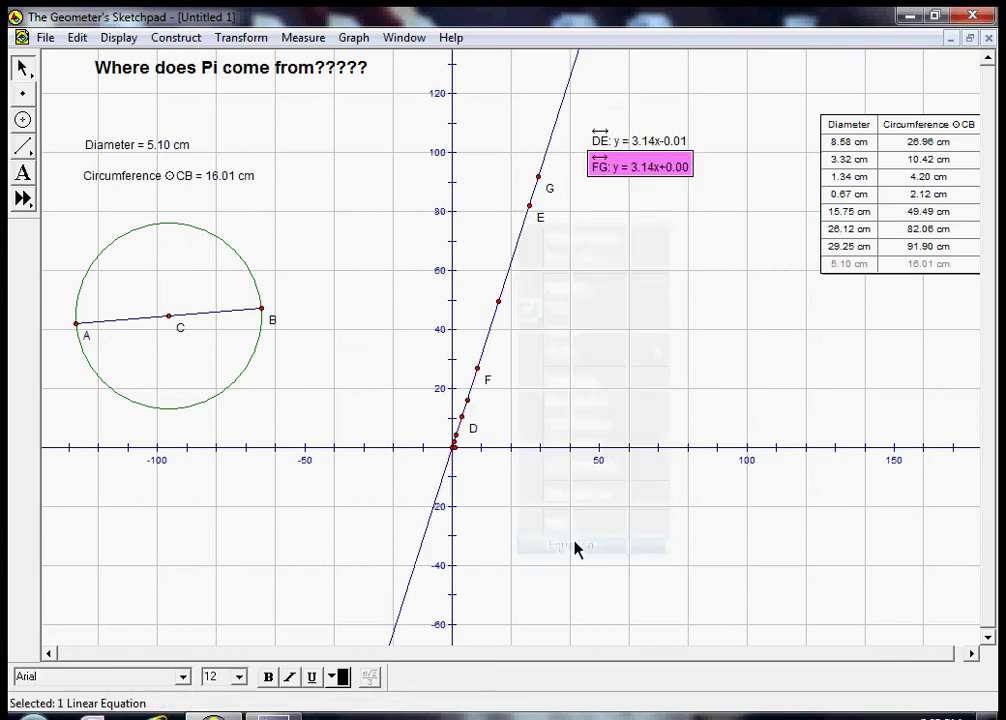
left_click(660, 263)
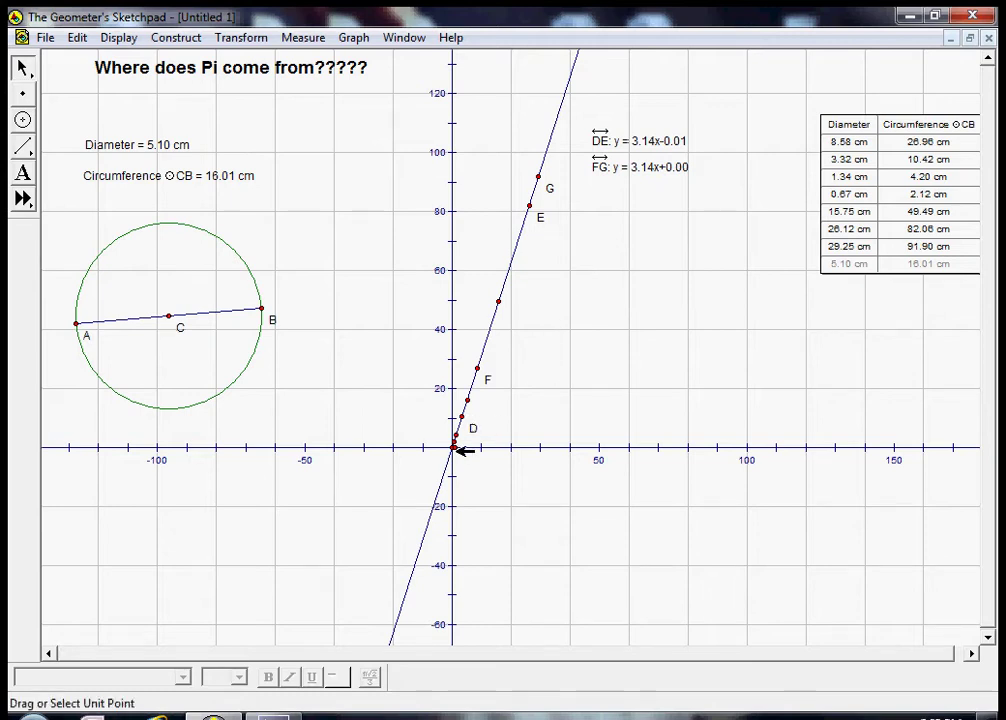
- Try to construct a line through the plotted points for the 0.67 cm and 29.25 cm diameters and measure its equation
left_click(454, 443)
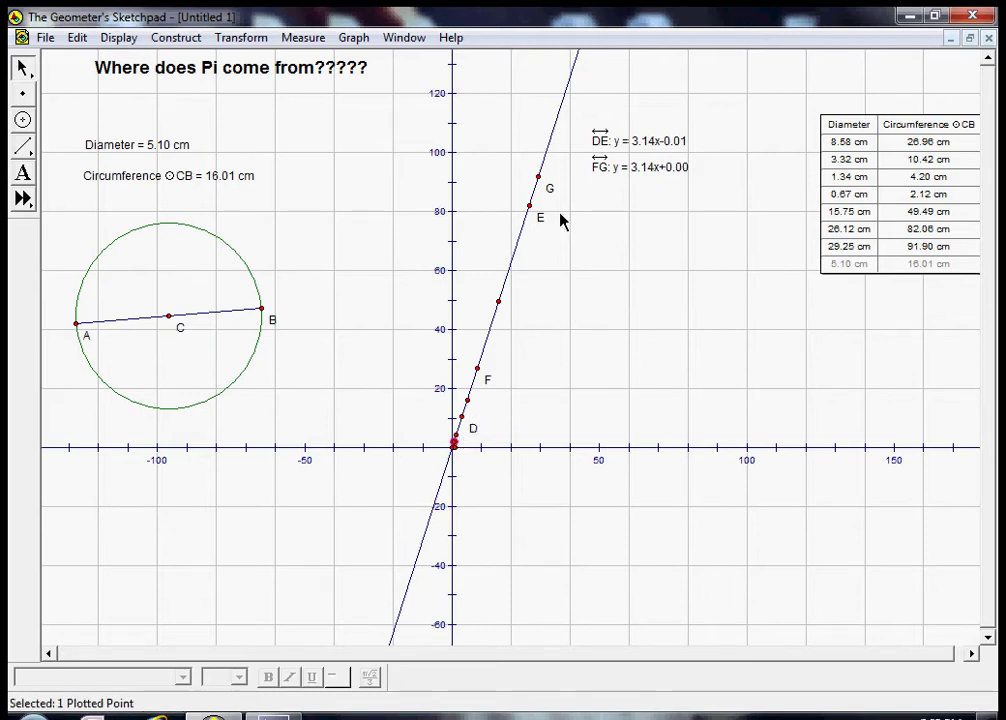
left_click(539, 178, "shift")
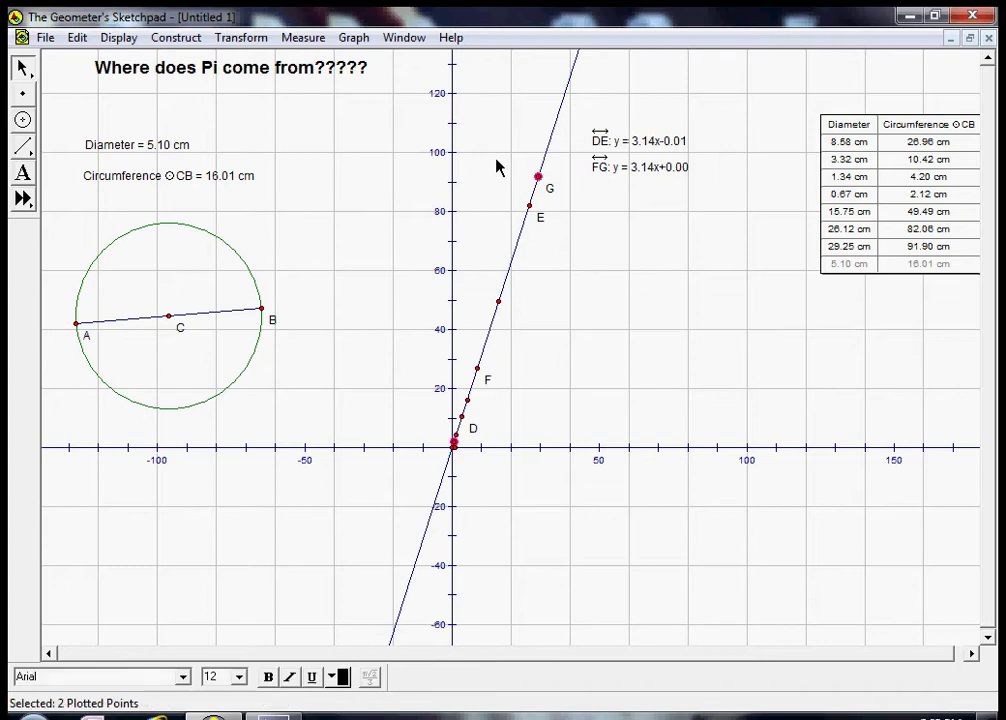
left_click(176, 39)
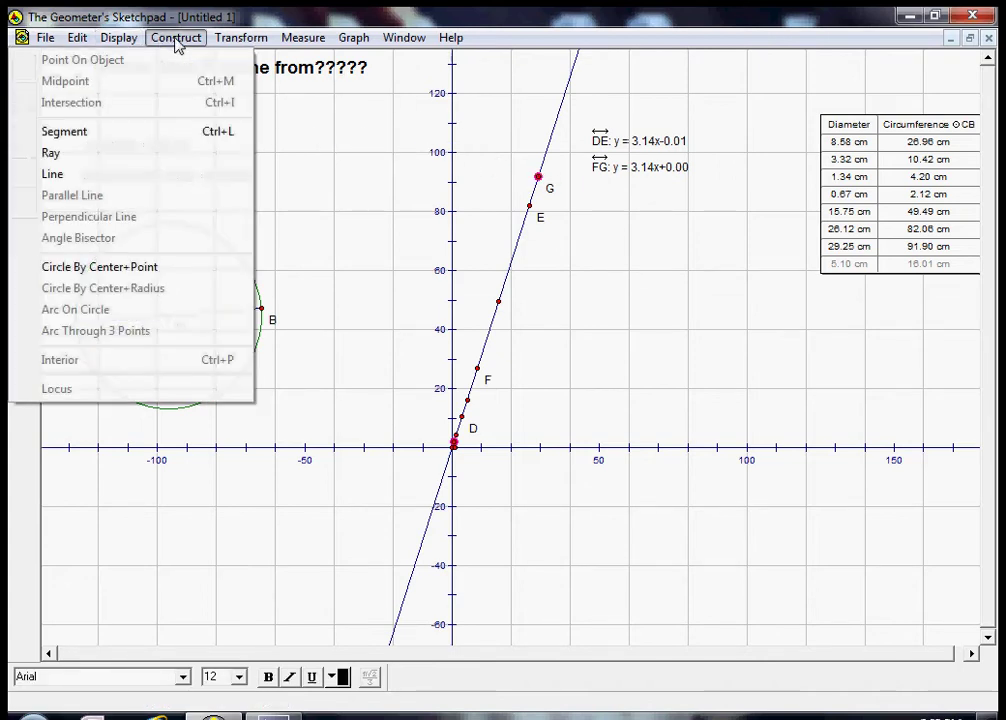
left_click(127, 176)
right_click(510, 265)
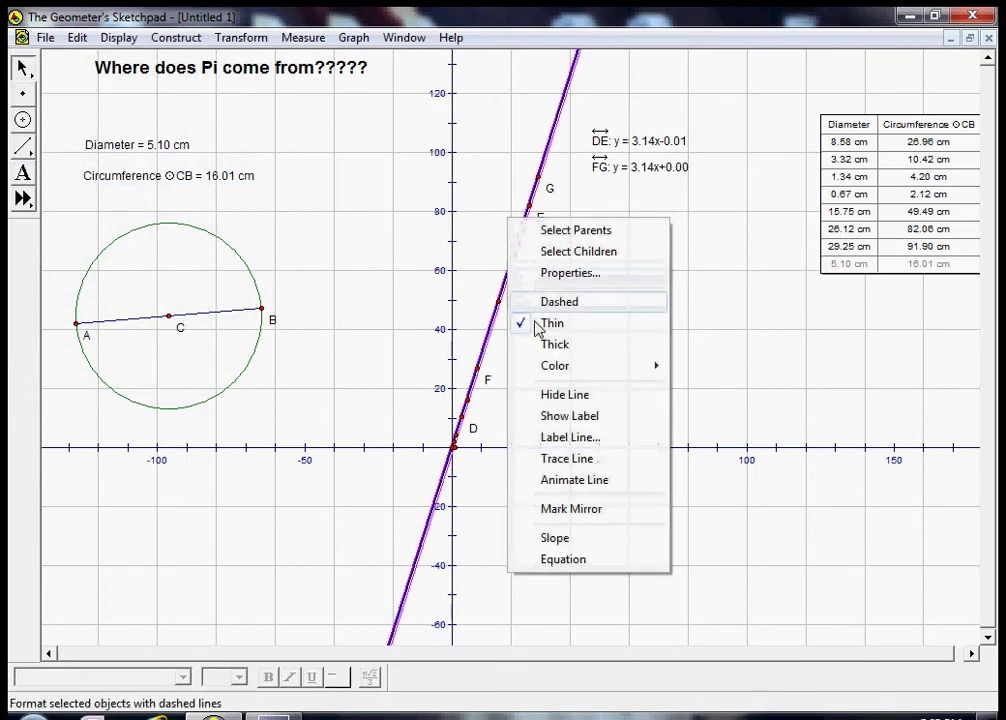
left_click(559, 560)
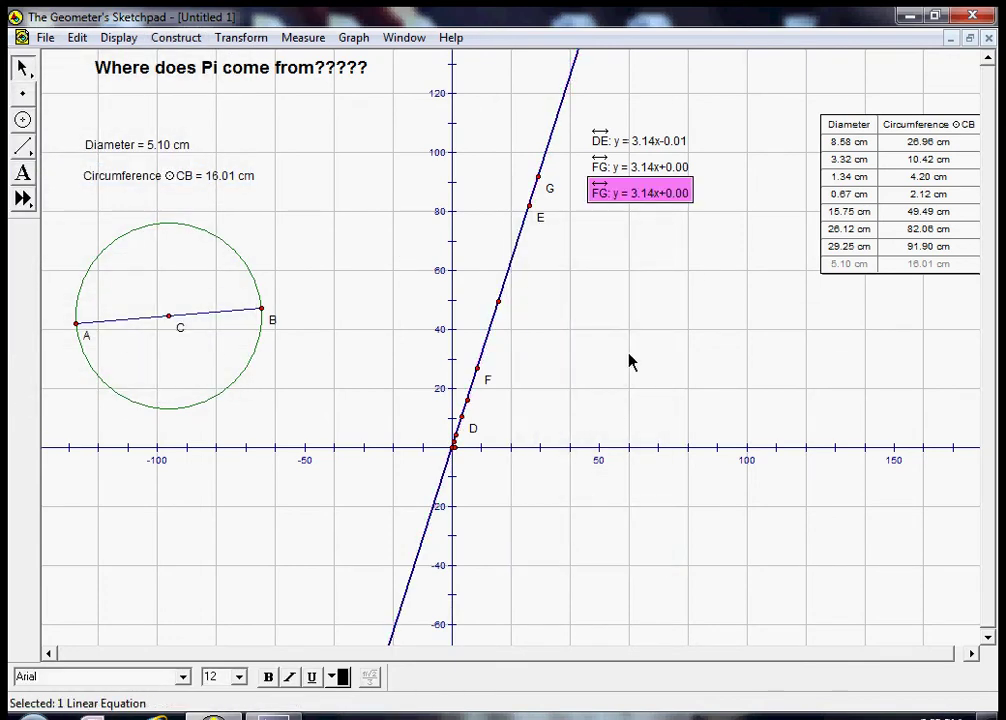
left_click(651, 276)
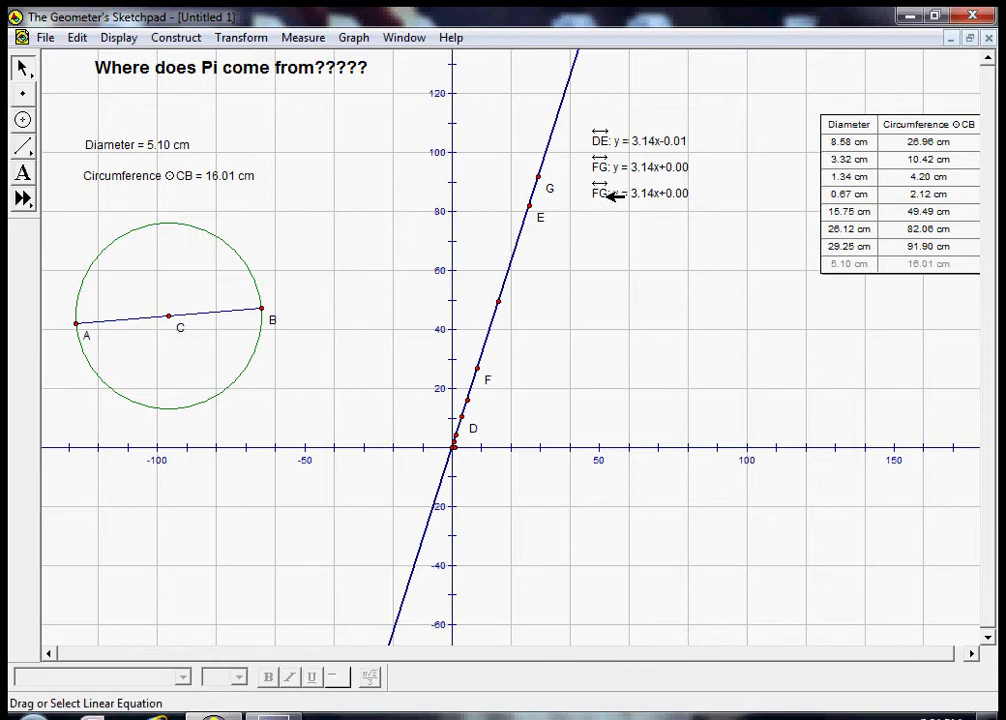
- Hide both overlapping lines so that only the plotted points remain on the graph
right_click(516, 247)
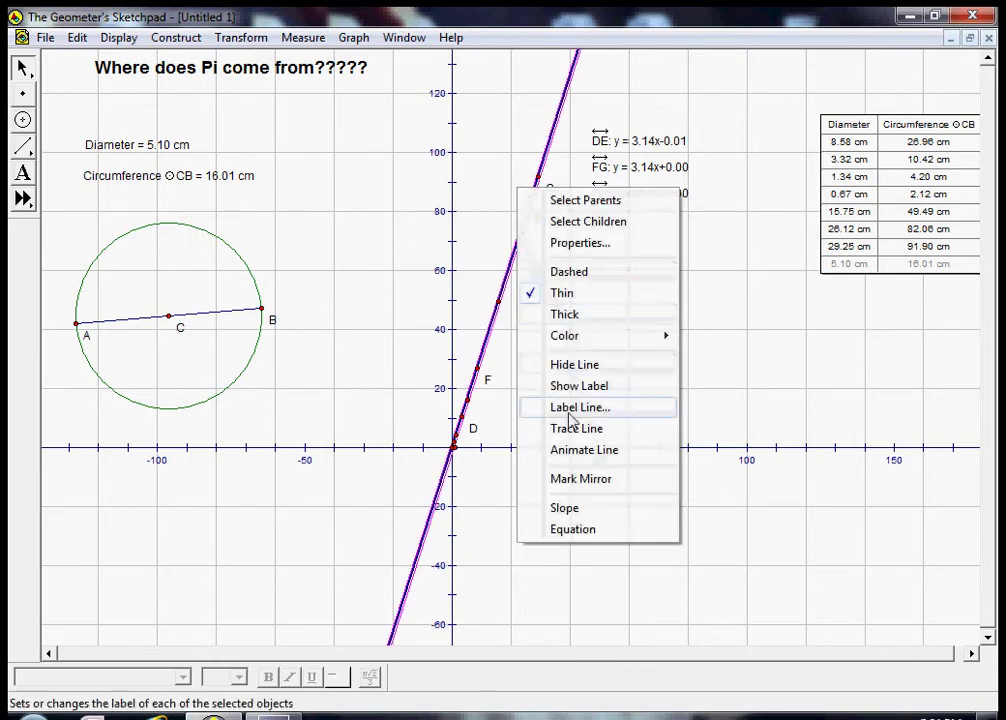
left_click(579, 366)
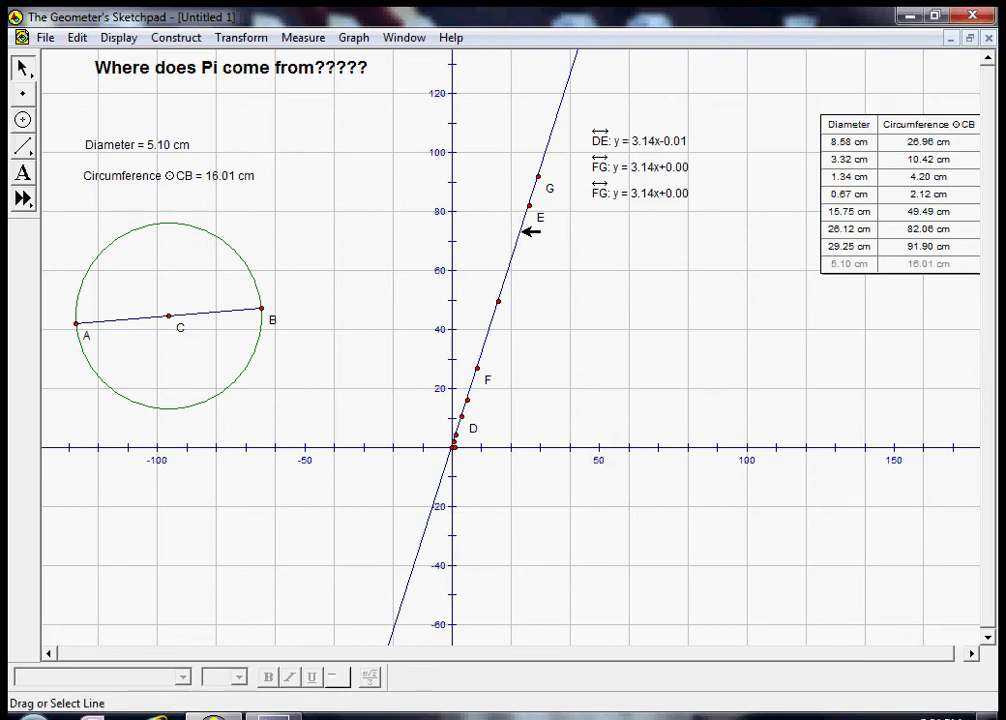
left_click(520, 235)
right_click(520, 234)
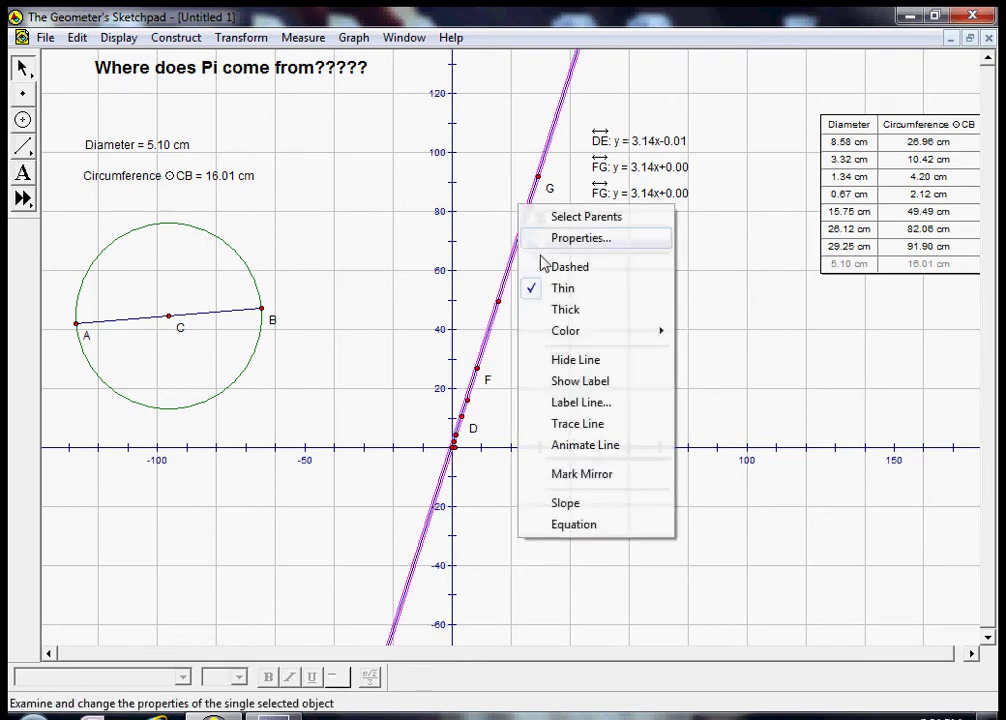
left_click(577, 360)
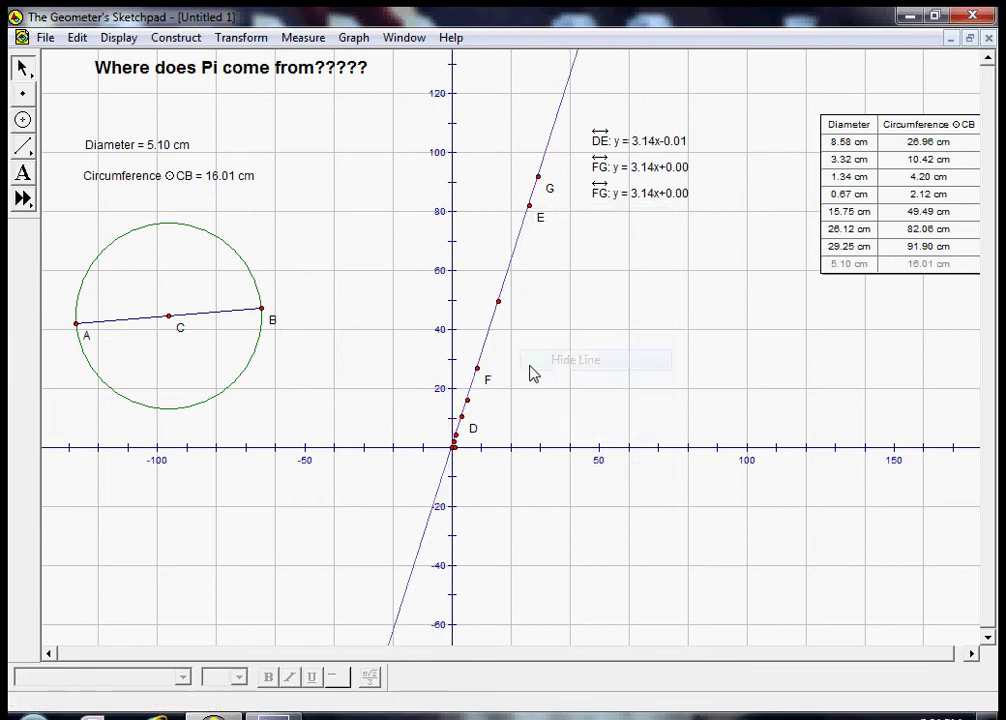
- Construct a line through the plotted points for the 1.34 cm and 29.25 cm diameters and measure its equation
left_click(467, 400)
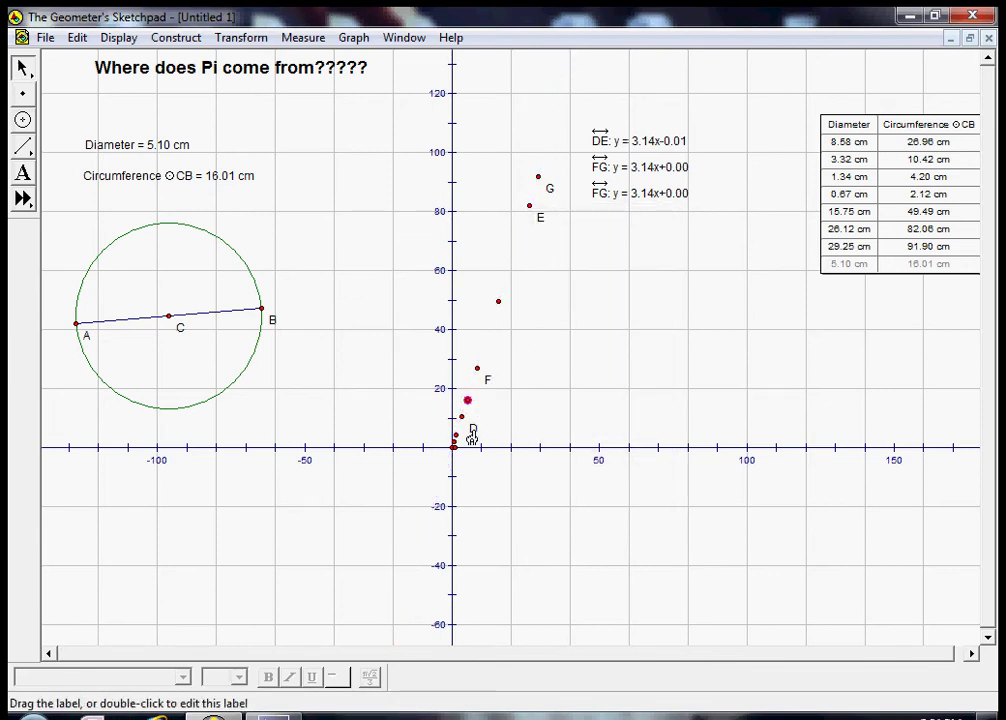
left_click(456, 436, "shift")
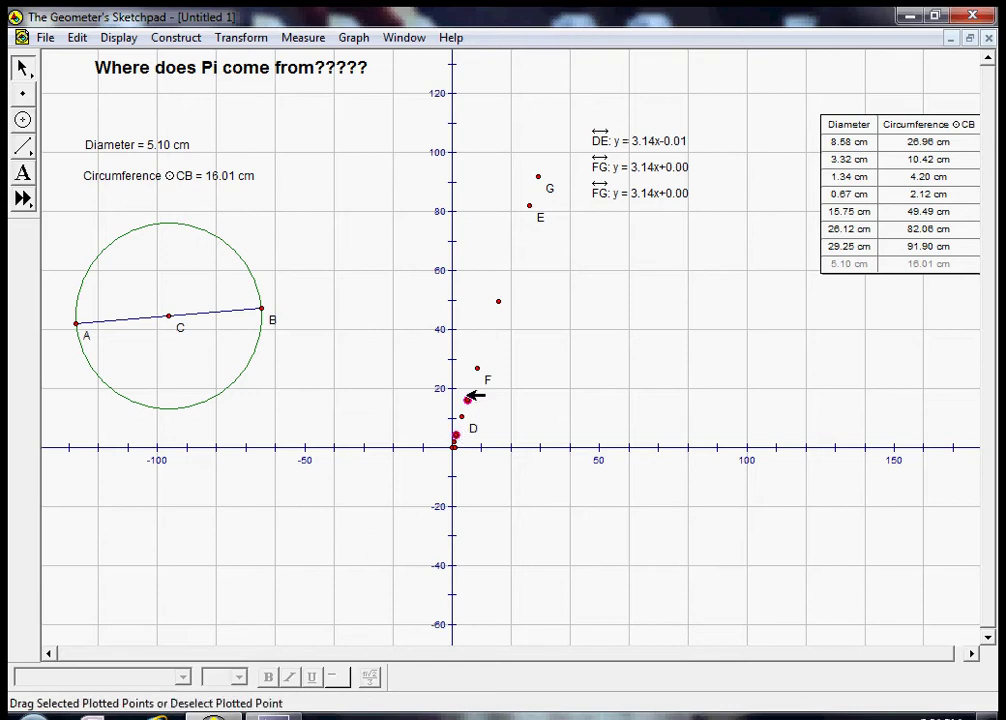
left_click(470, 425)
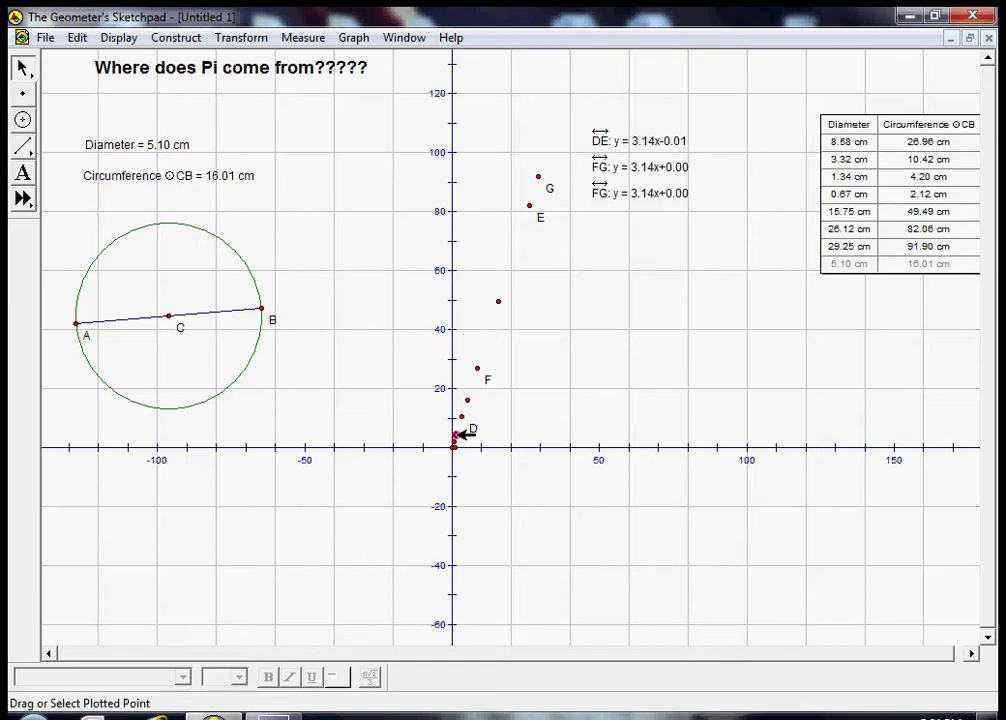
left_click(457, 435)
left_click(539, 176)
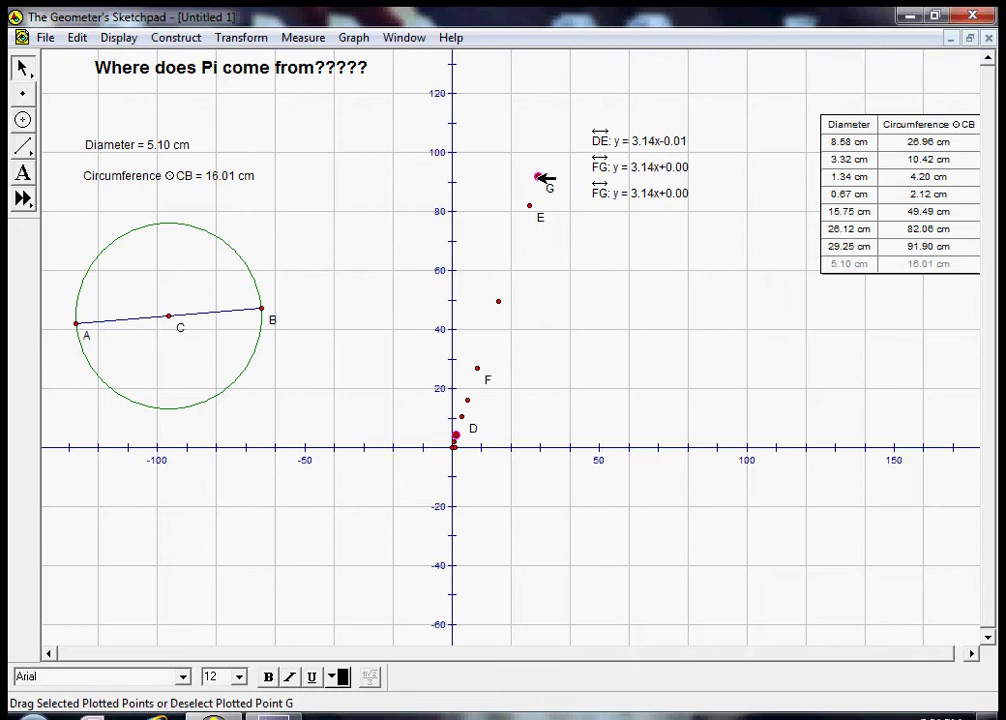
left_click(186, 46)
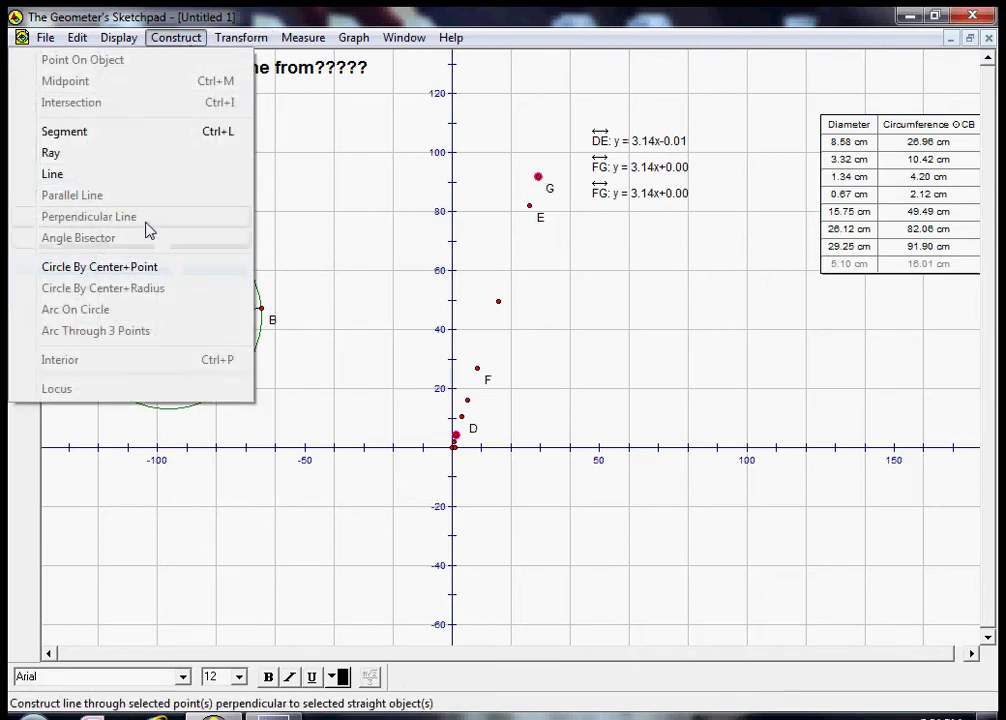
left_click(120, 177)
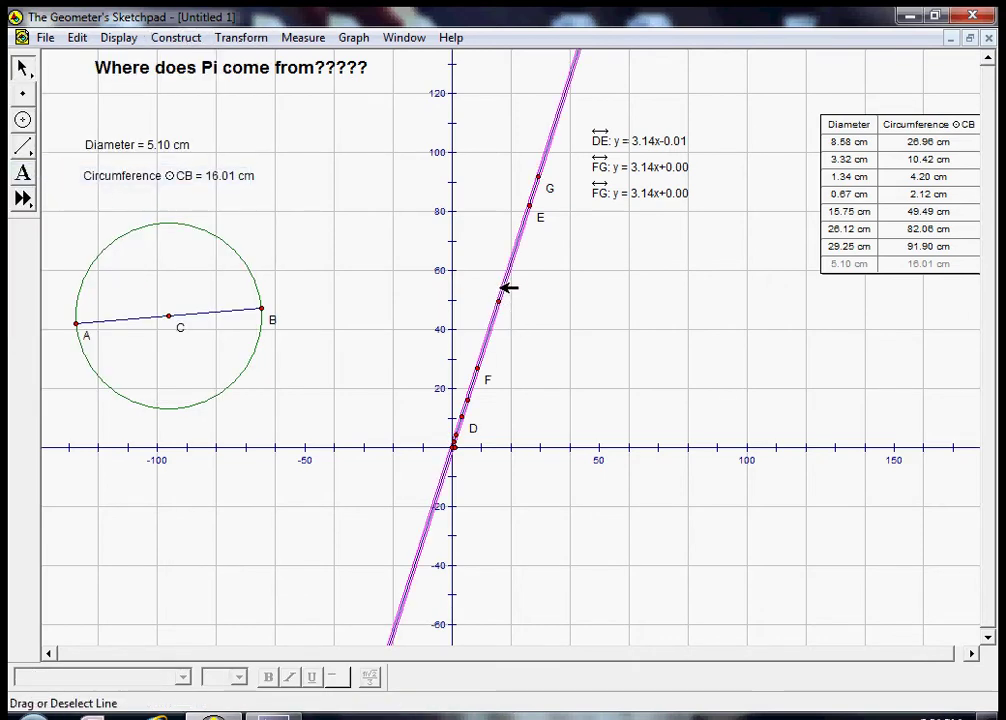
right_click(505, 285)
left_click(576, 576)
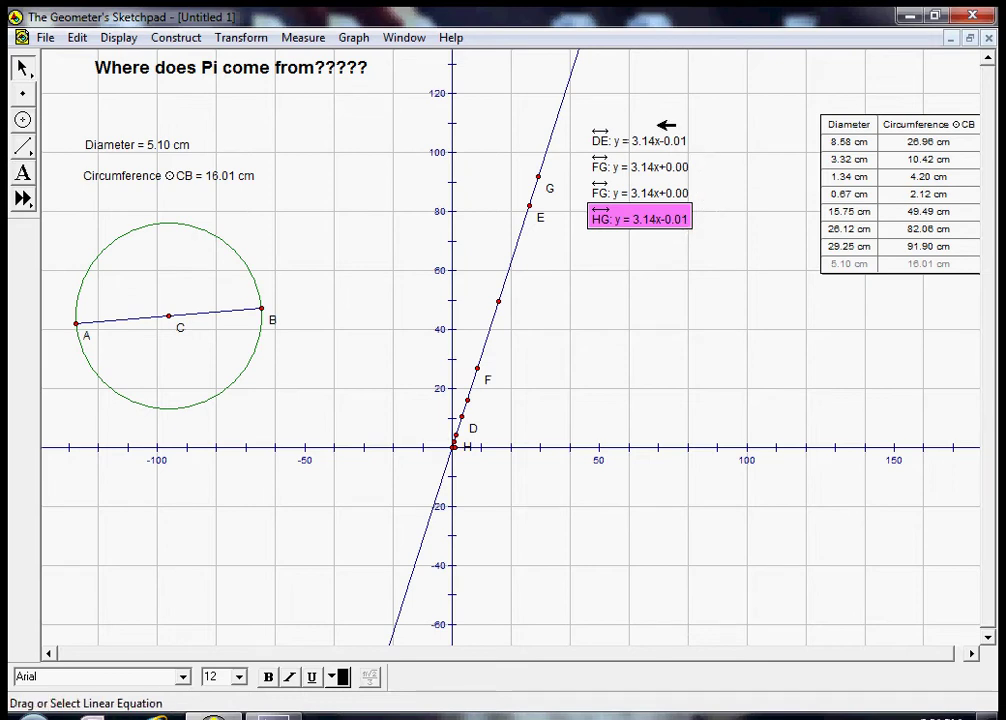
- Hide the duplicate FG equation and move the HG equation up directly below the remaining FG equation
right_click(648, 190)
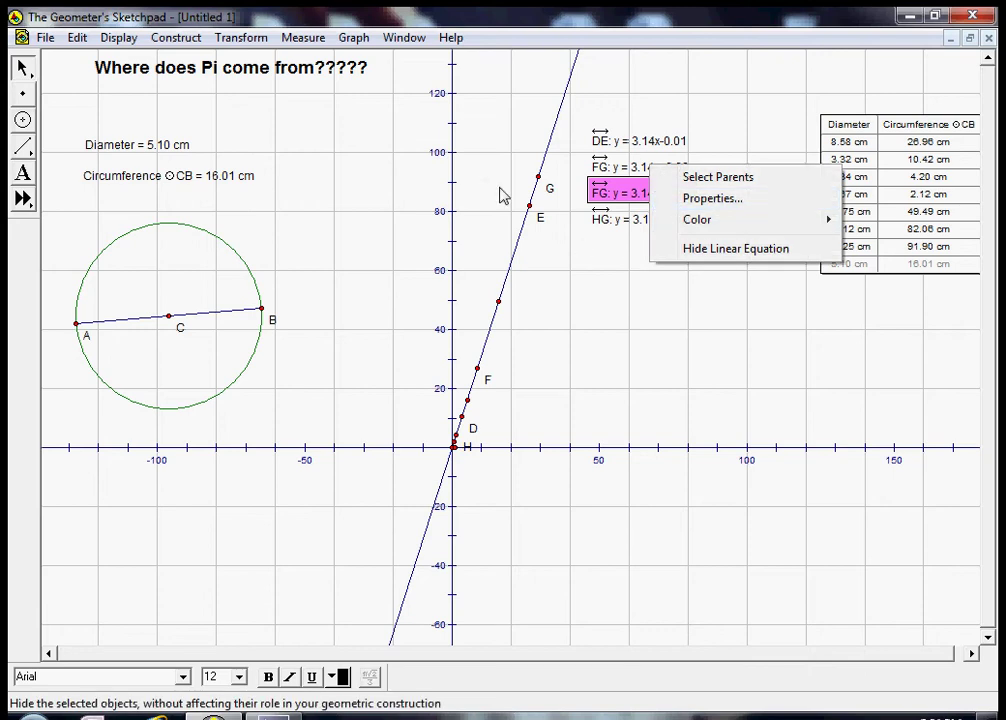
key("Escape")
right_click(622, 193)
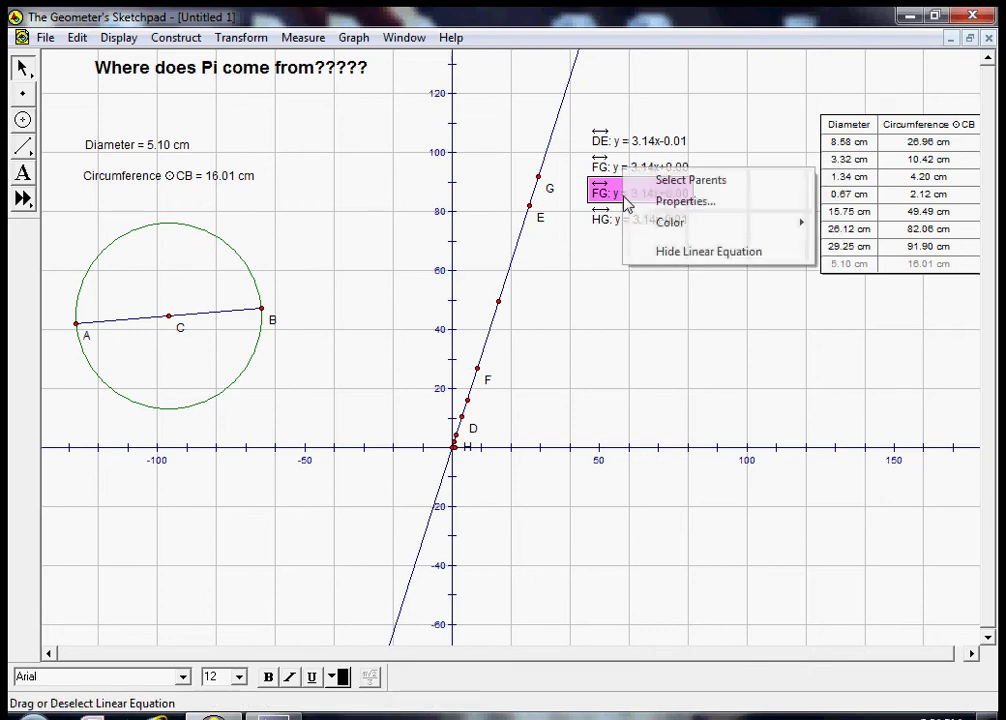
left_click(660, 254)
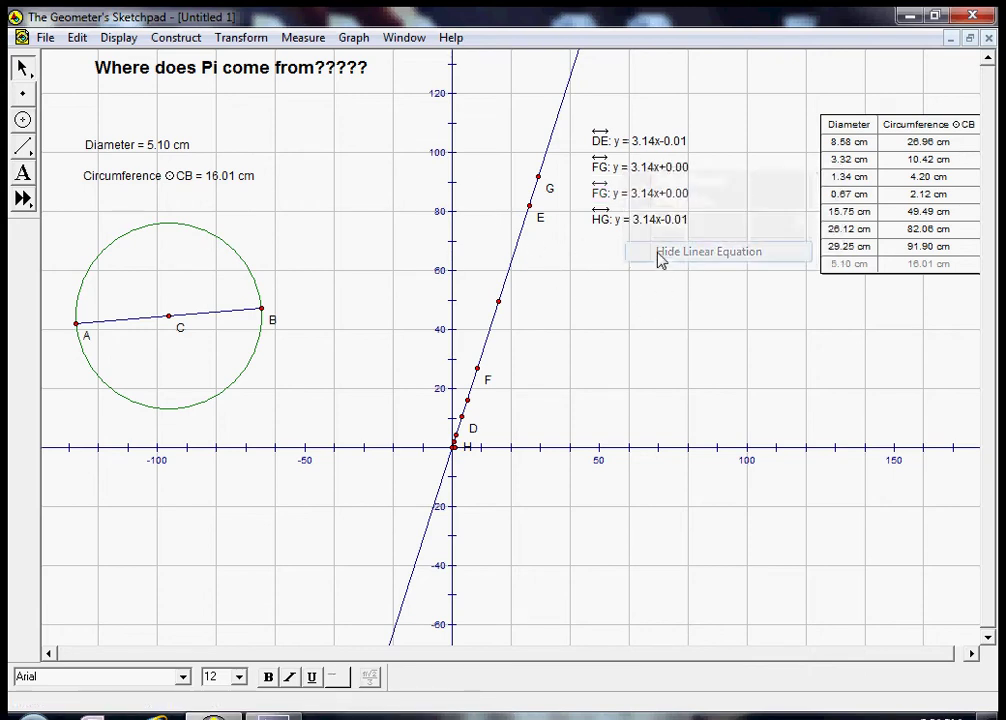
left_click_drag(627, 225, 615, 186)
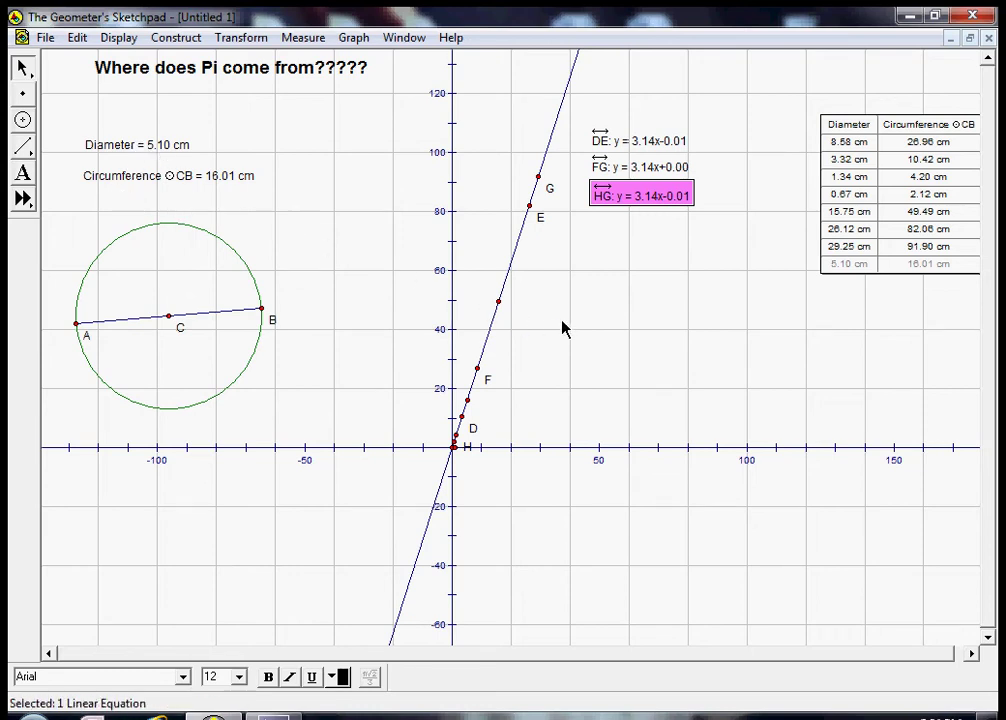
- Move the diameter and circumference table closer to the equations so that all of it is visible
left_click(813, 224)
left_click_drag(880, 129, 819, 109)
left_click(783, 337)
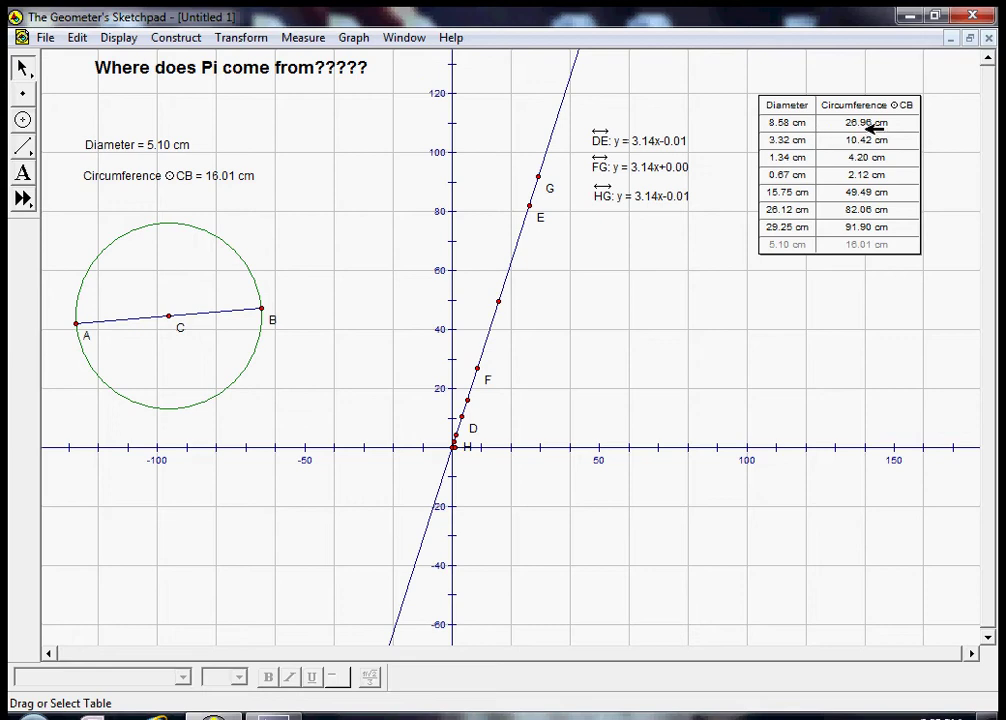
- Add the current diameter of 5.10 cm and circumference of 16.01 cm to the table as a permanent row
left_click(870, 127)
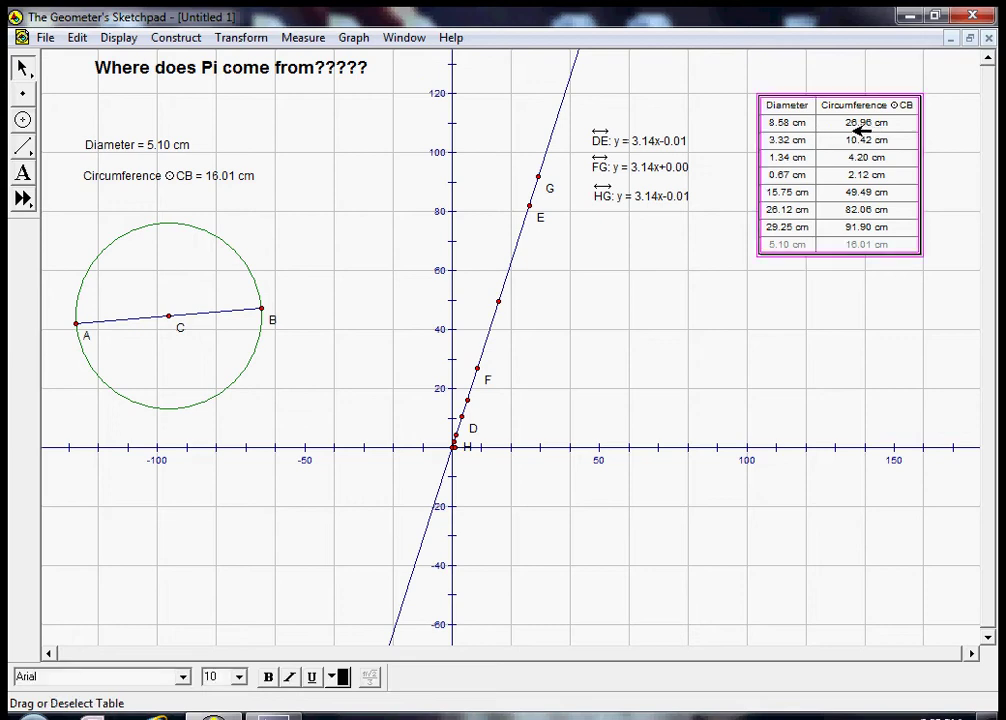
left_click(865, 127)
left_click(860, 126)
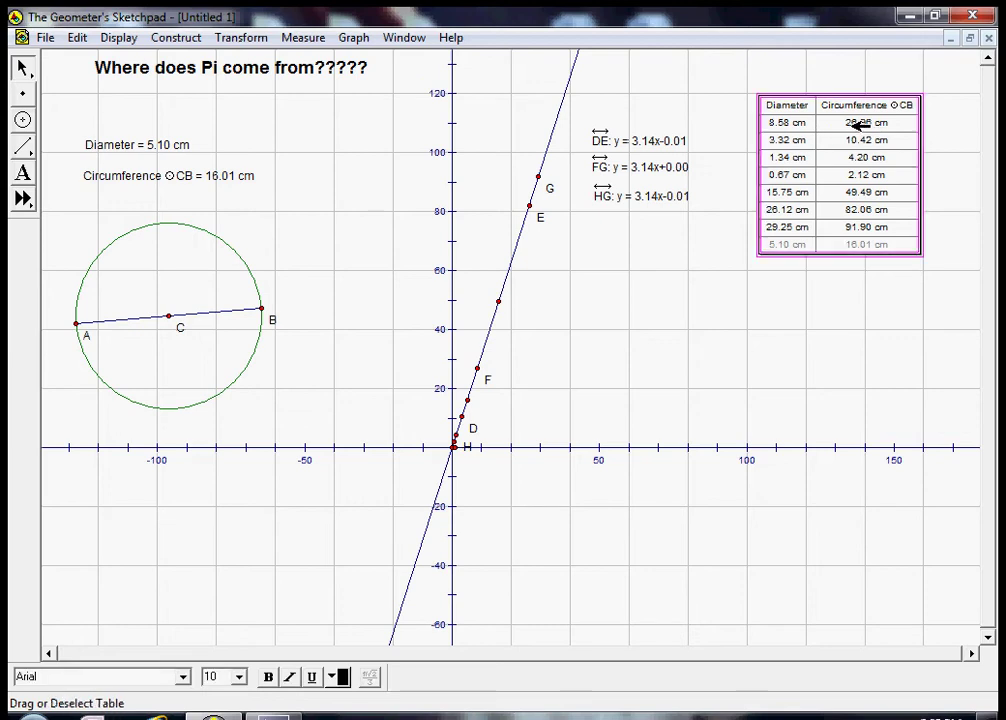
double_click(860, 229)
left_click(851, 231)
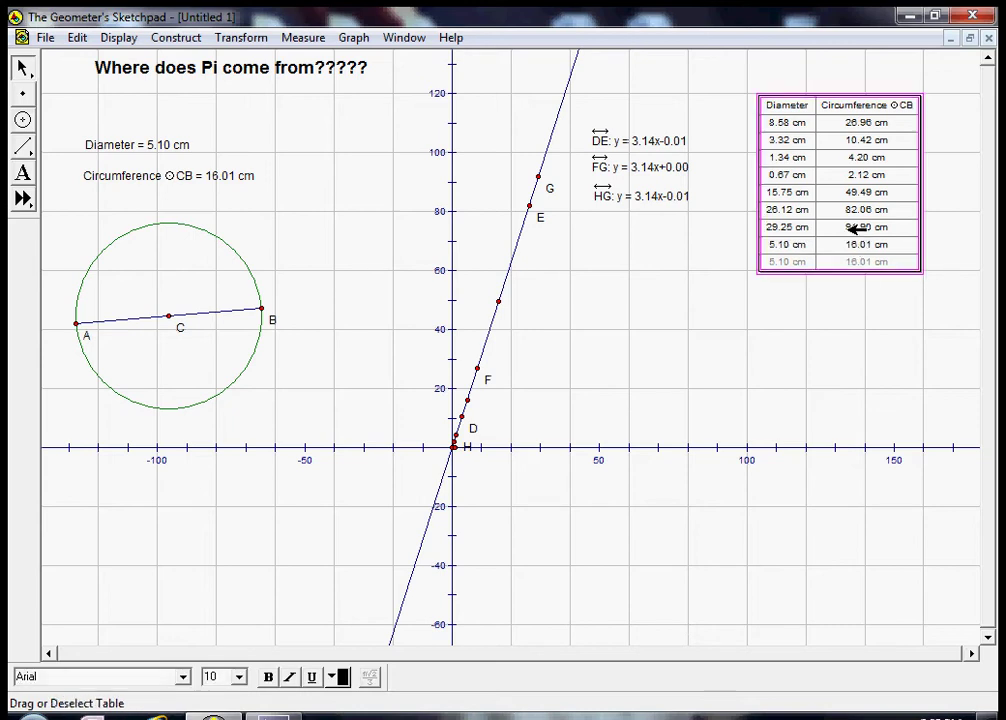
right_click(806, 206)
left_click(801, 256)
key("Escape")
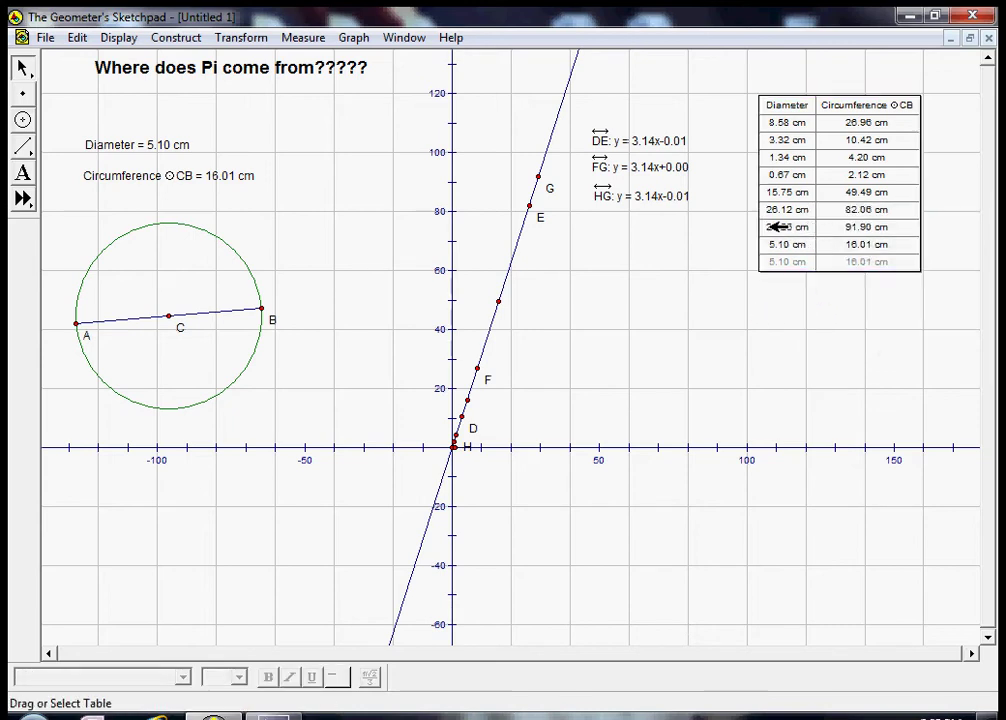
- Calculate the circumference of circle CB divided by the diameter and place the result beside the Diameter measurement, under the title
left_click(290, 38)
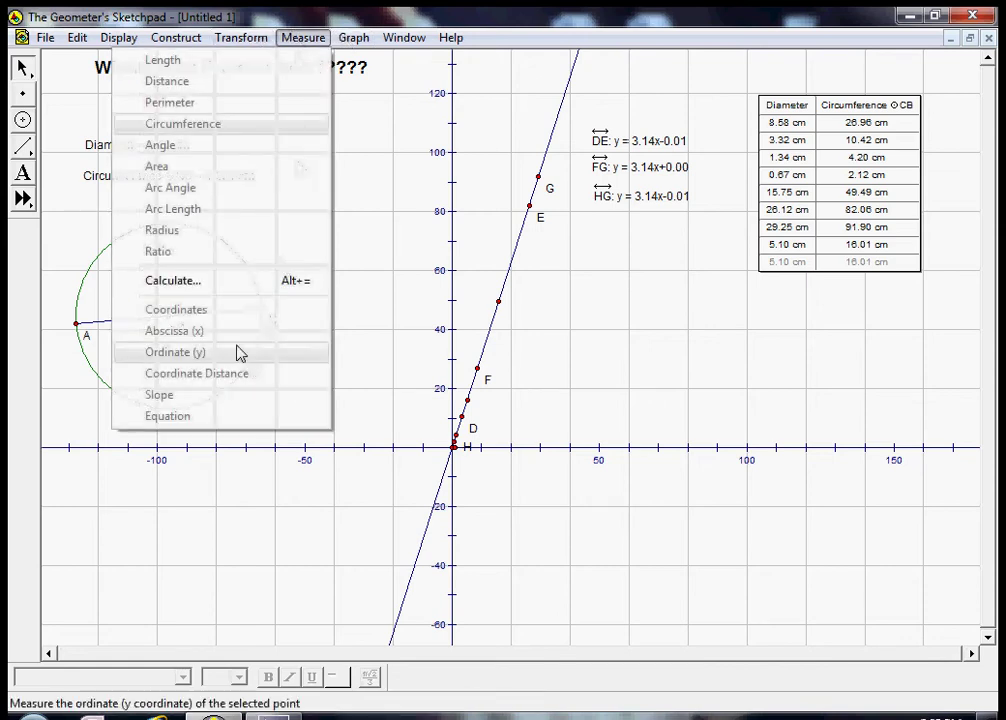
left_click(205, 287)
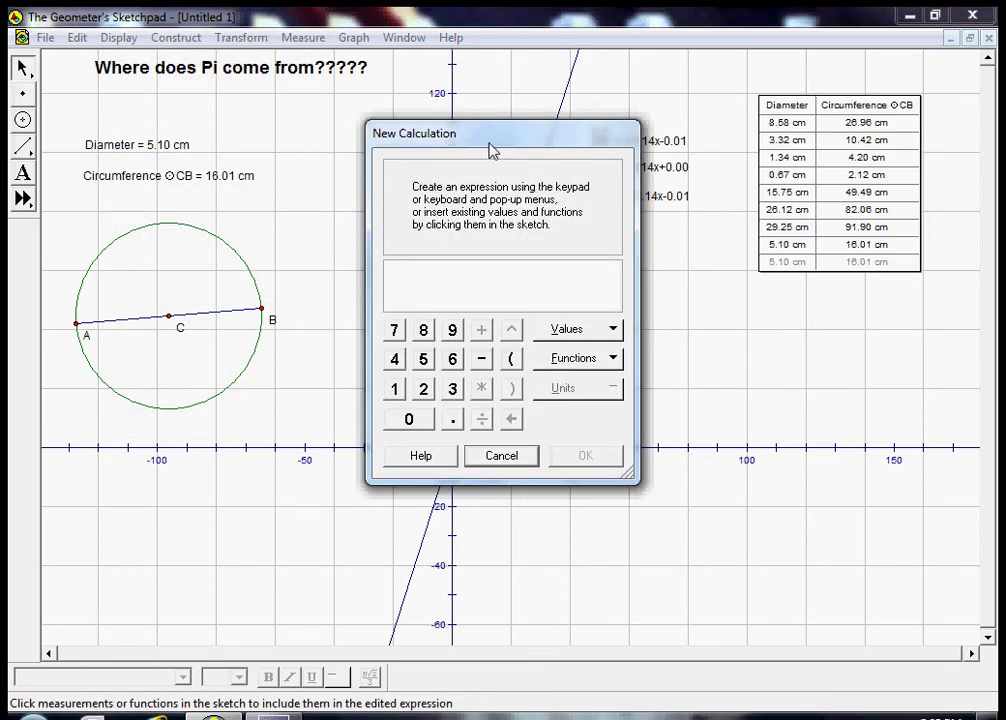
left_click_drag(495, 150, 462, 95)
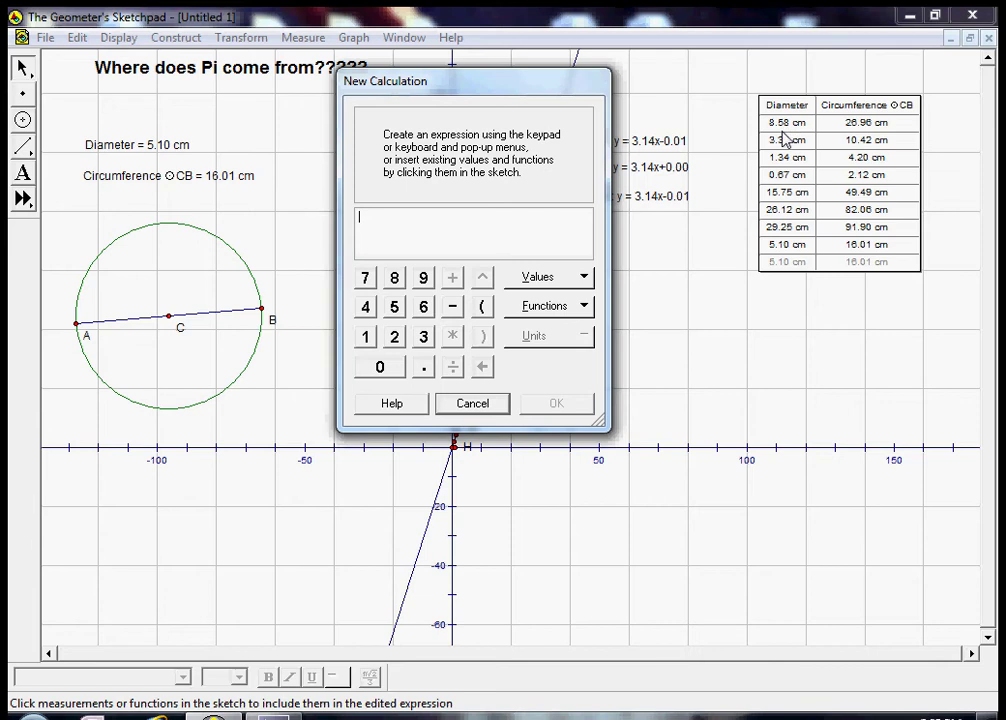
left_click(145, 180)
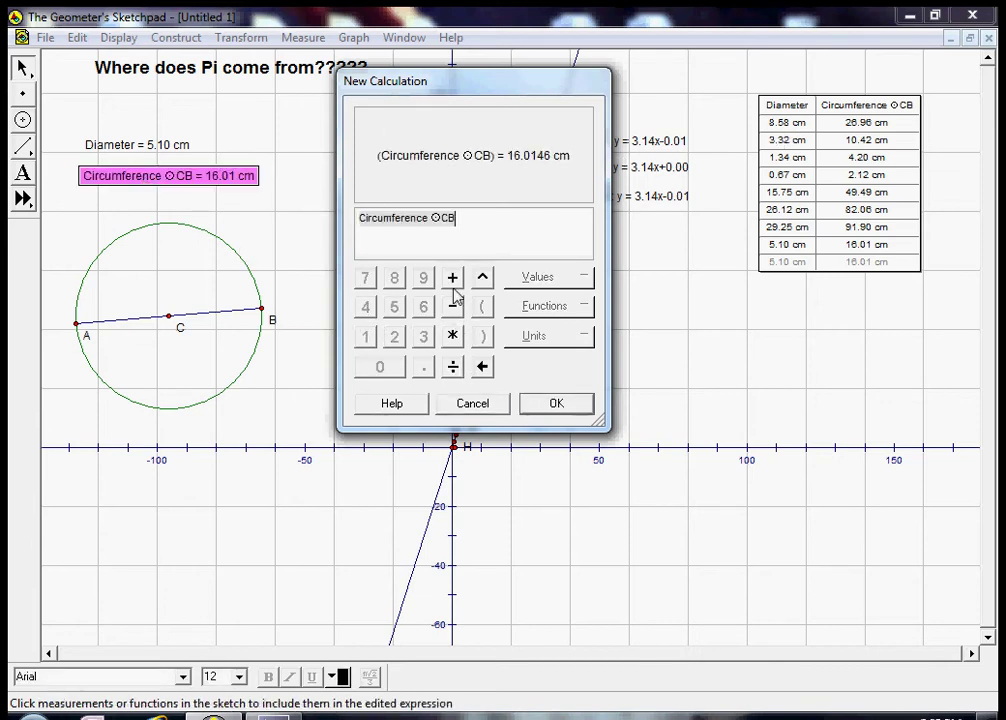
left_click(450, 372)
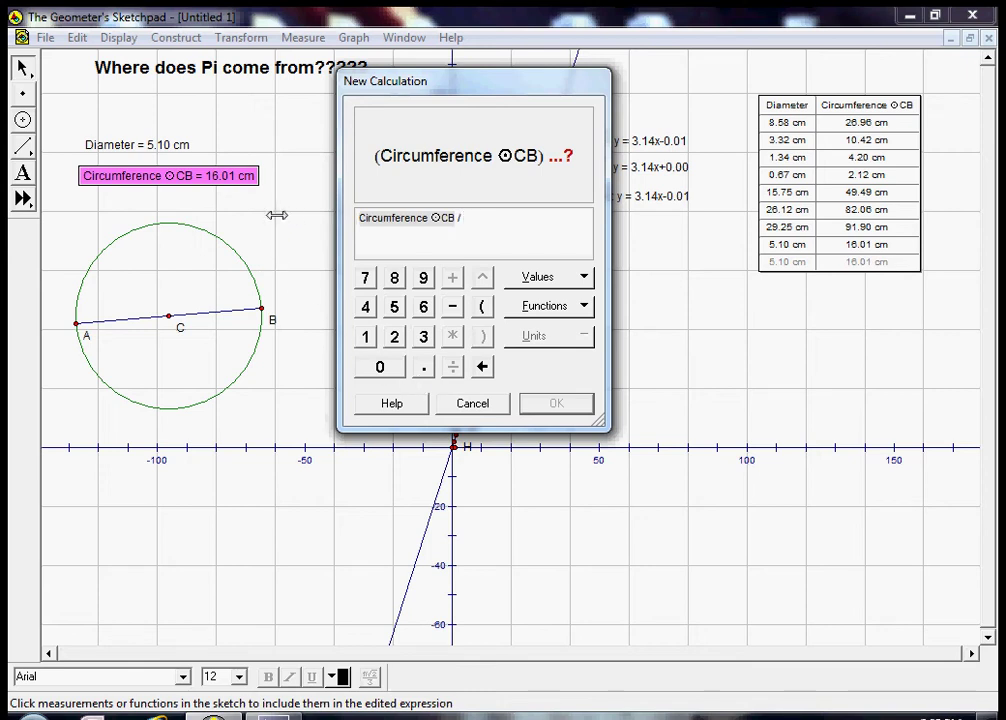
left_click(150, 144)
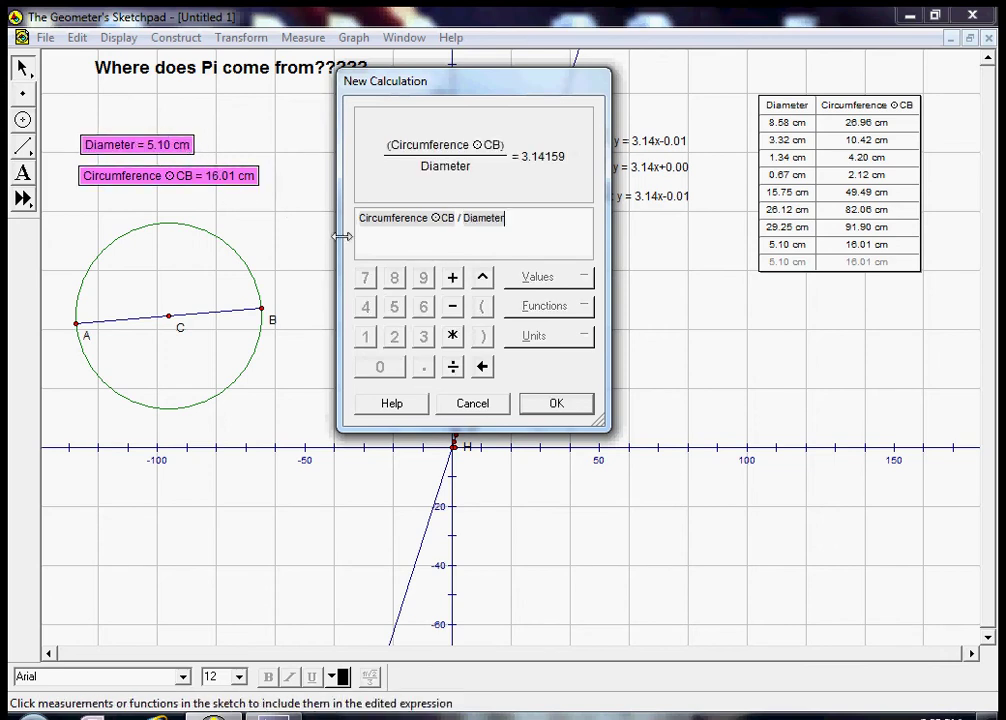
left_click(540, 405)
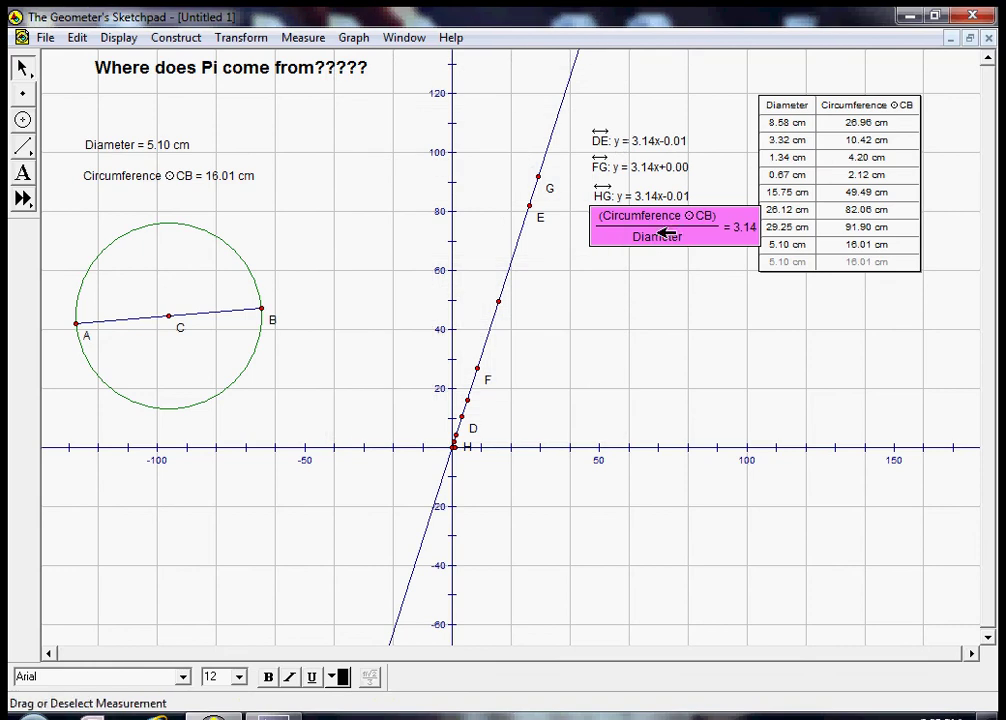
left_click_drag(665, 231, 335, 138)
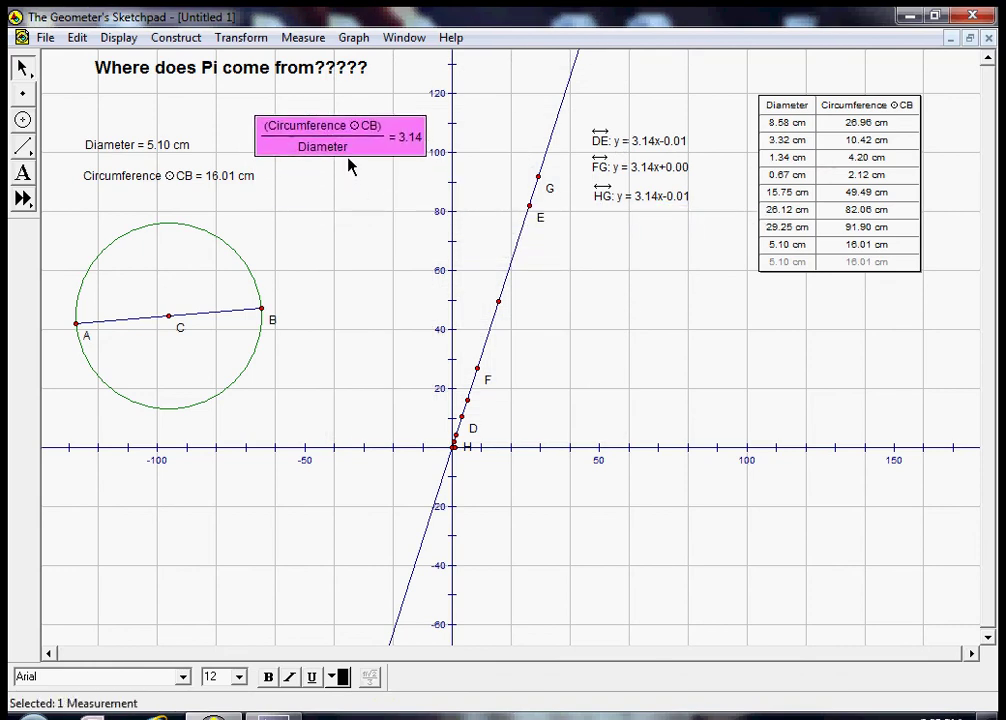
left_click(330, 260)
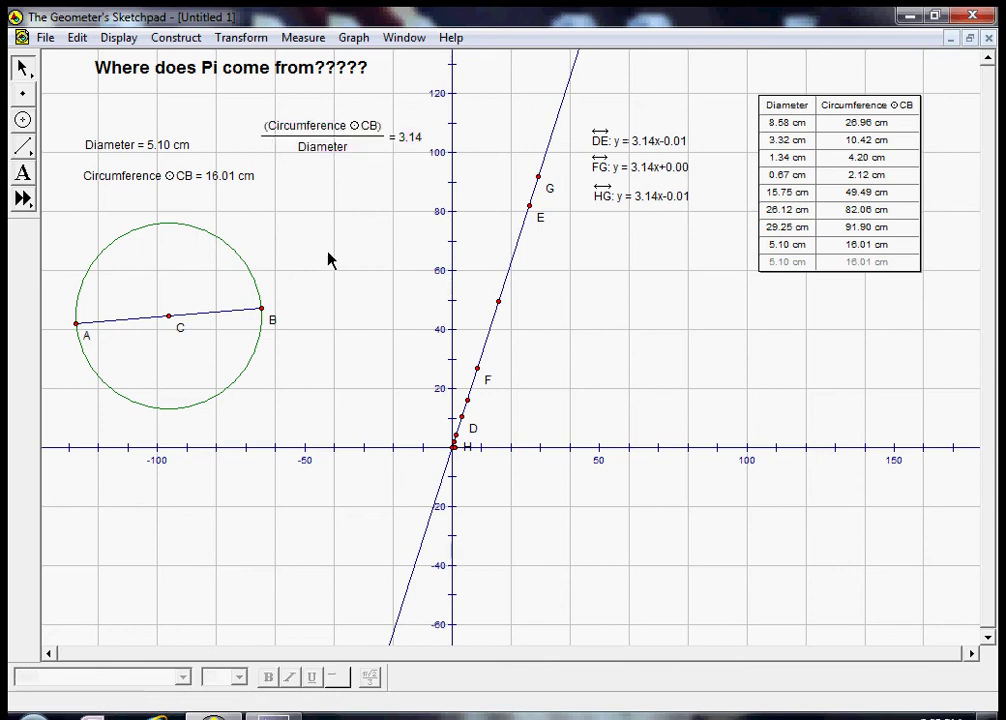
- Shrink the circle to a diameter of about 1.66 cm by moving point B, and enlarge it again to about 5.32 cm
left_click_drag(268, 310, 183, 289)
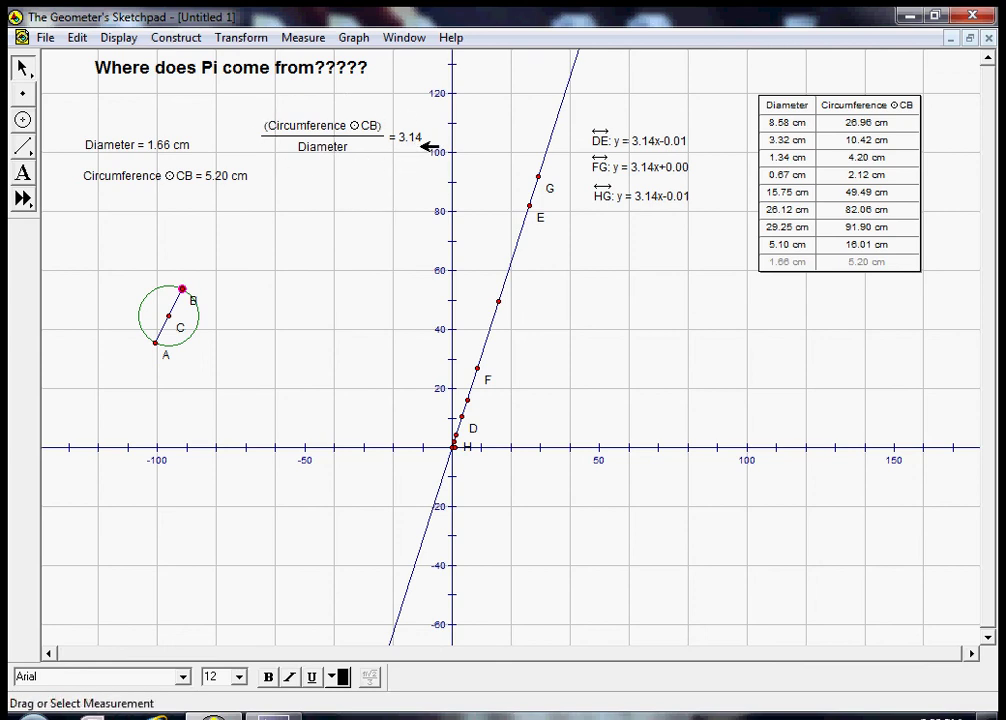
left_click_drag(182, 290, 256, 272)
left_click(193, 93)
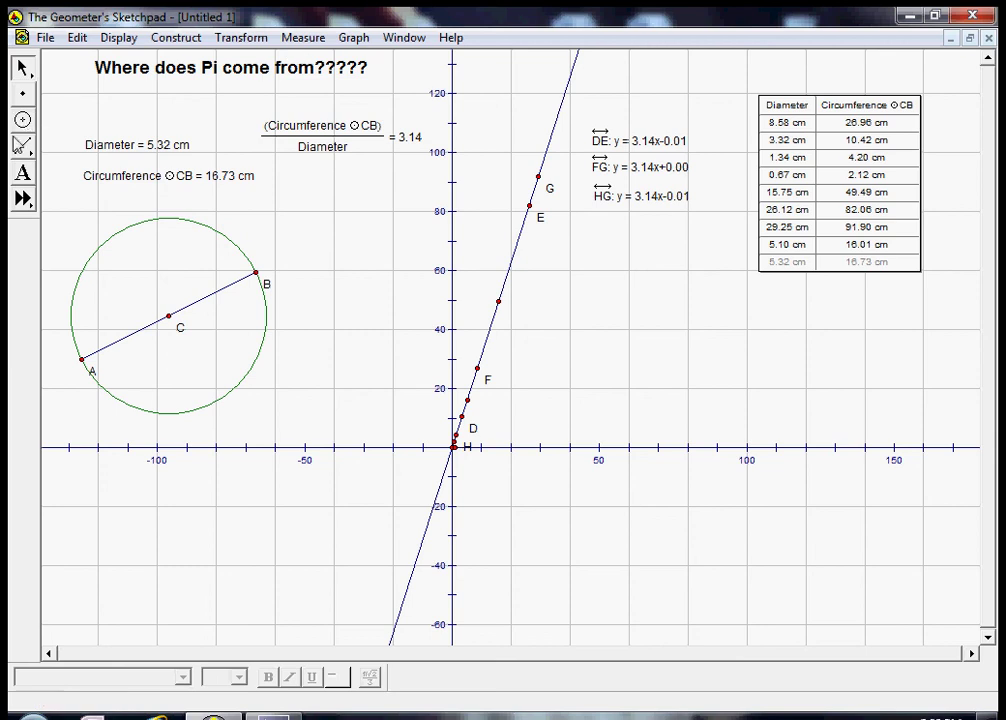
- Add a caption below the title reading "Pi is the circumference of a circle divided by its diameter"
left_click(22, 176)
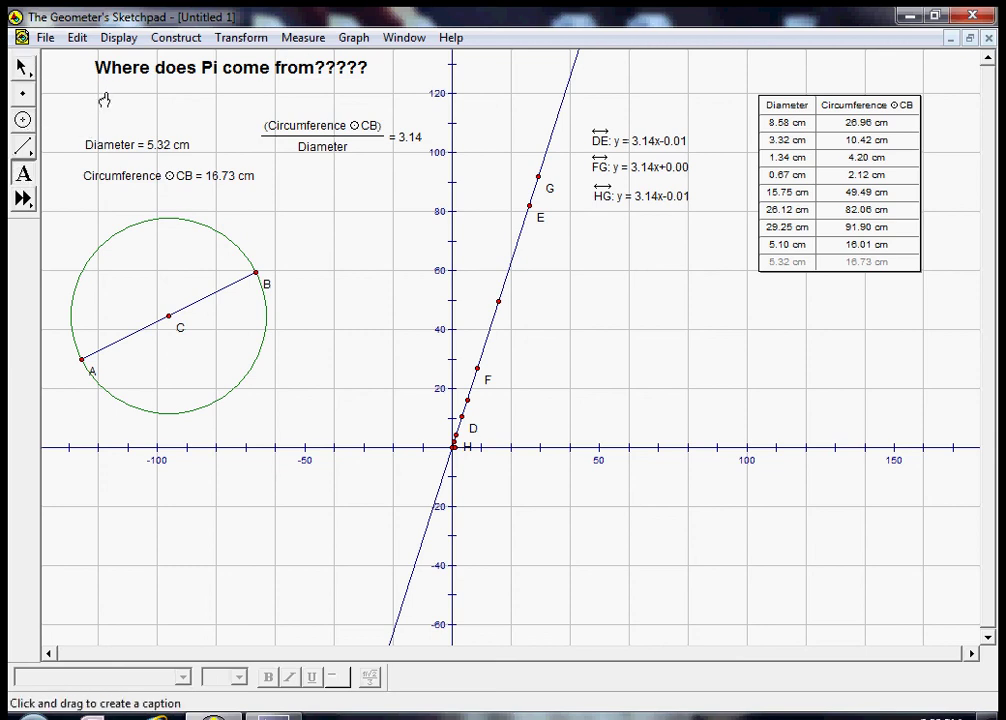
left_click_drag(107, 94, 428, 108)
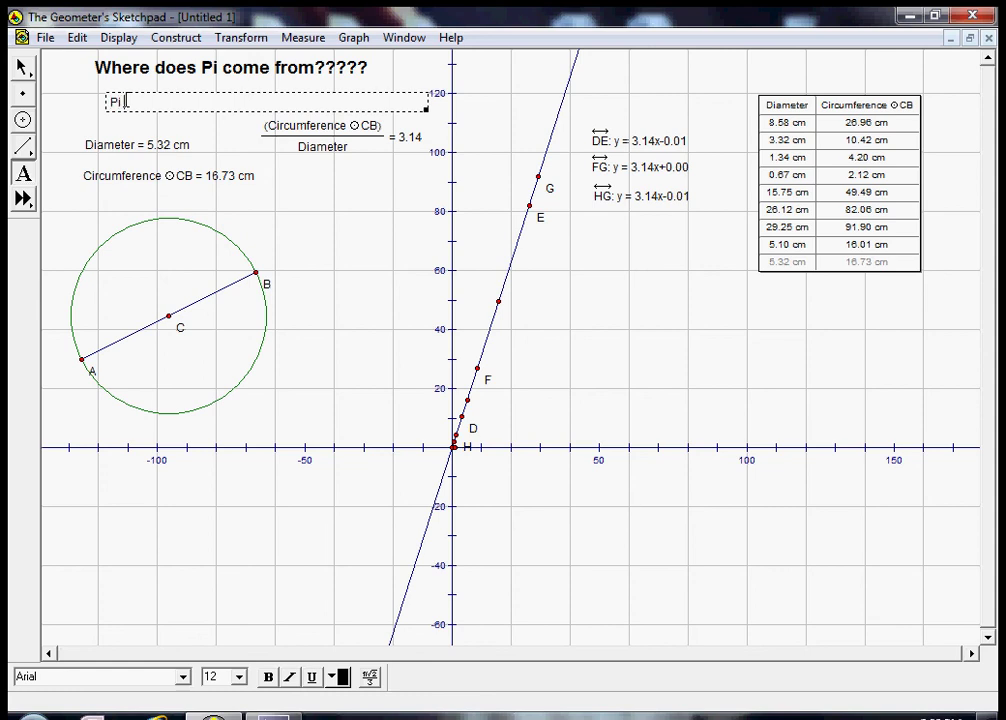
type("Pi is the circumference of a circle divided by its diameter")
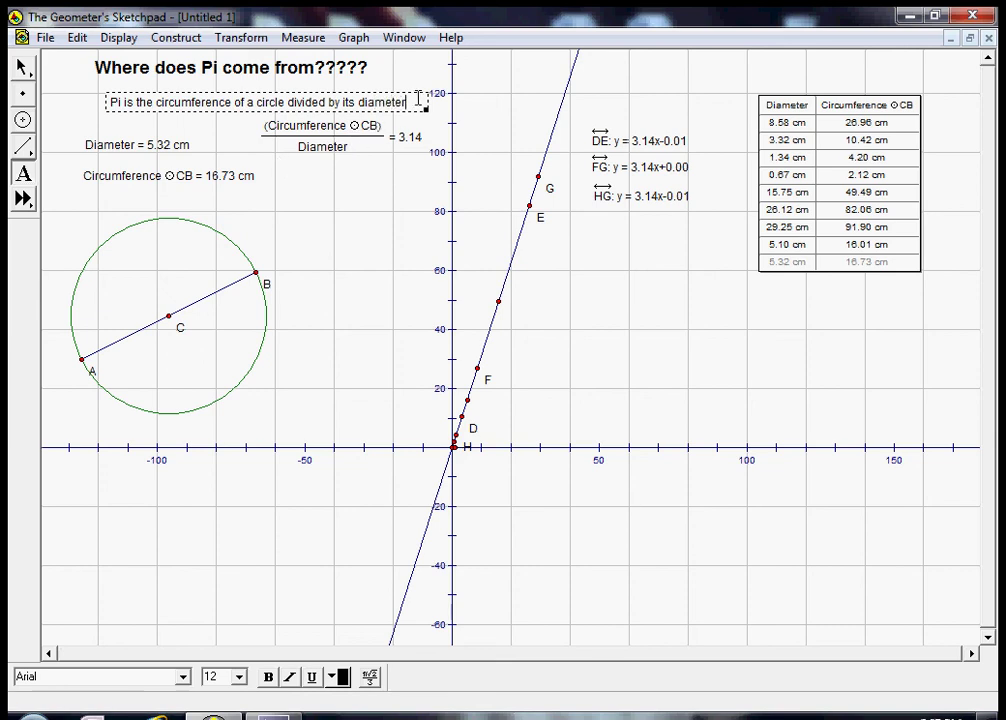
- Set the whole Pi definition caption to font size 18 and finish editing its text
left_click_drag(425, 102, 90, 100)
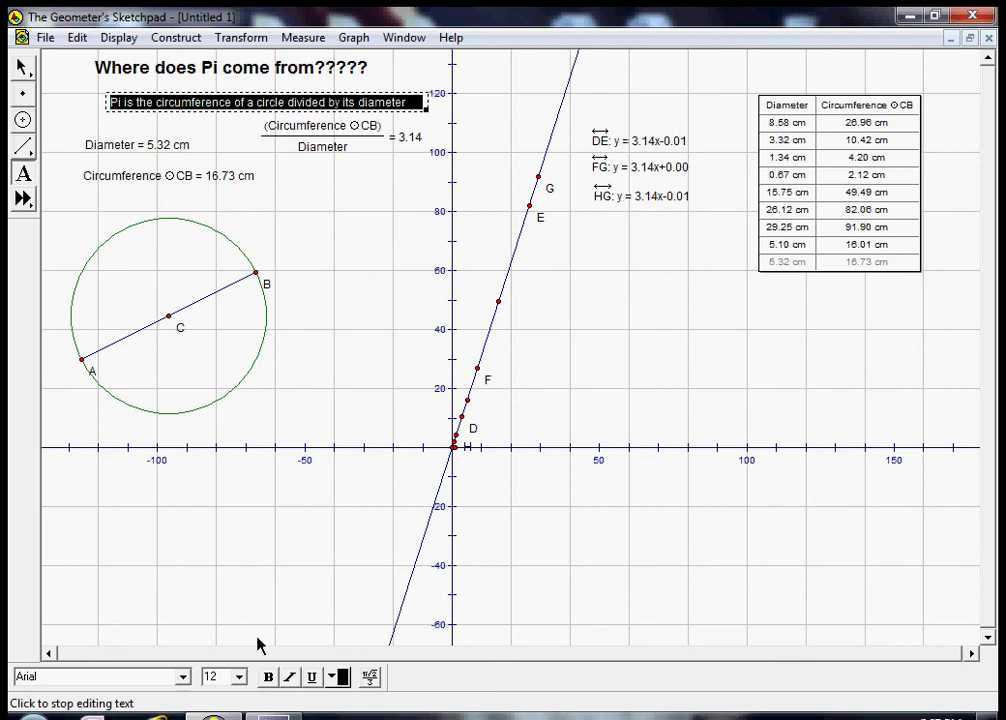
left_click(238, 677)
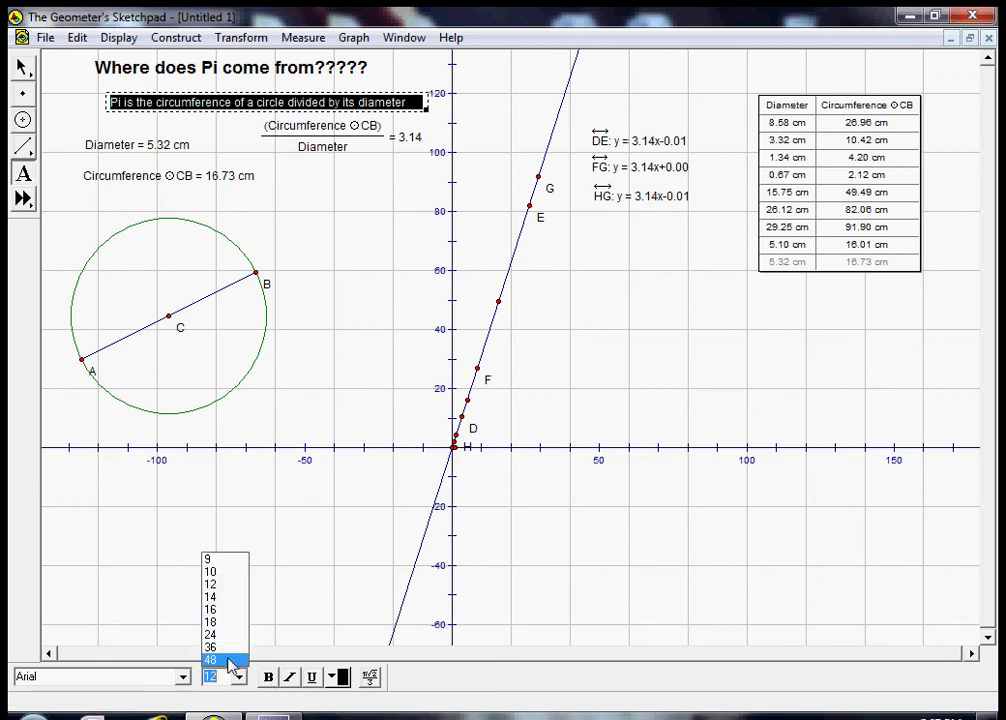
left_click(216, 622)
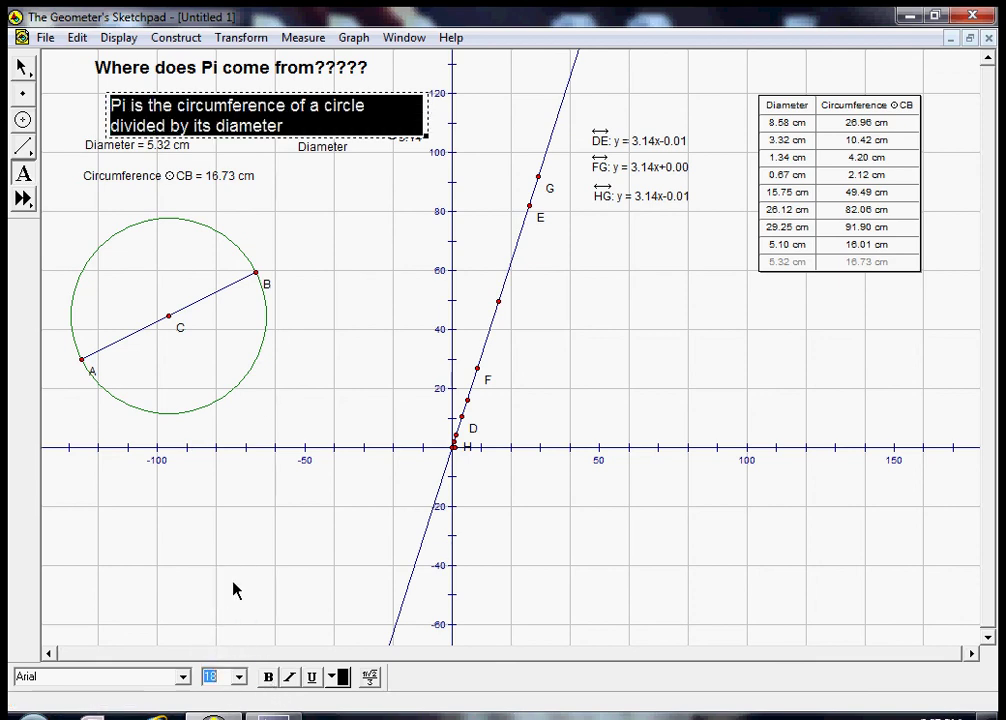
left_click(215, 97)
left_click_drag(186, 105, 148, 105)
left_click(114, 92)
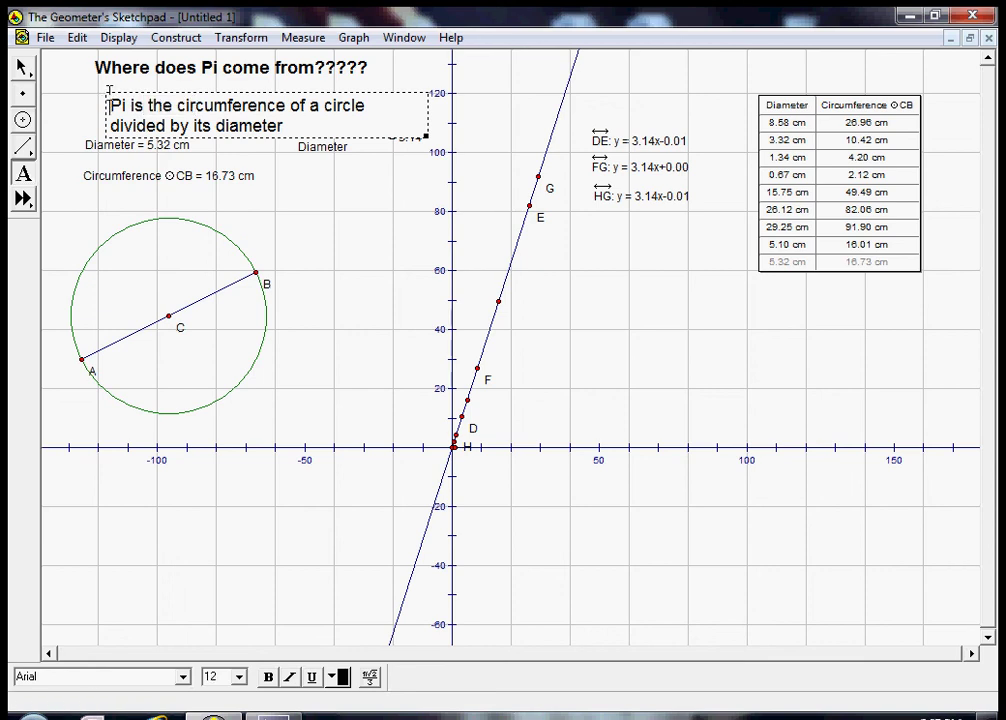
left_click(342, 148)
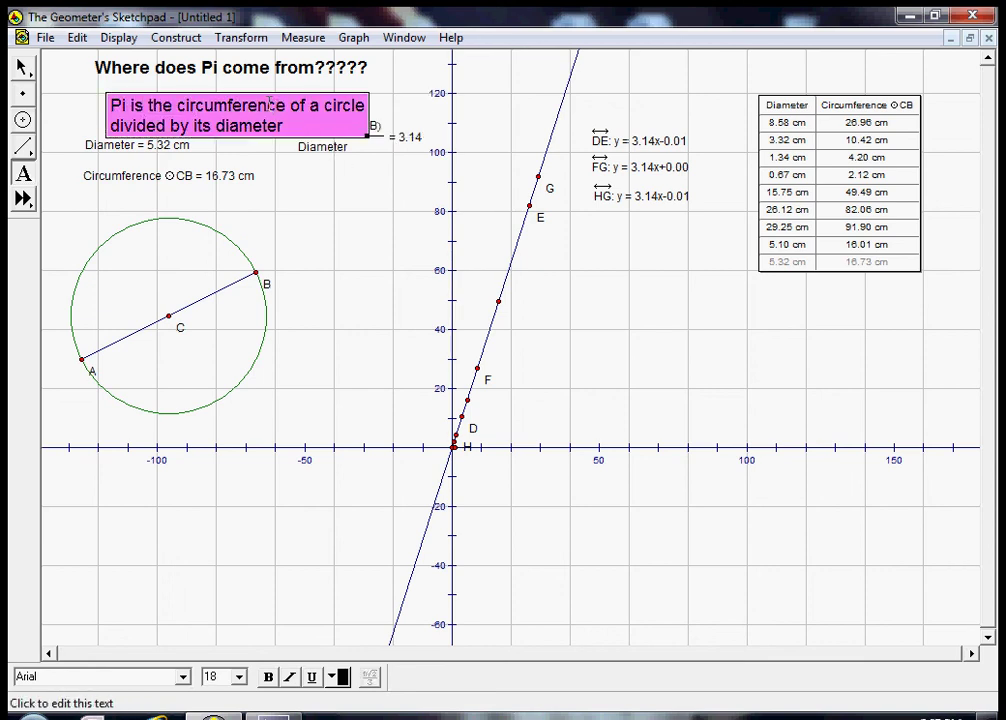
- Move the circumference-to-diameter ratio down beside the circle and position the Pi definition caption just below the title, clear of the measurements
left_click(22, 67)
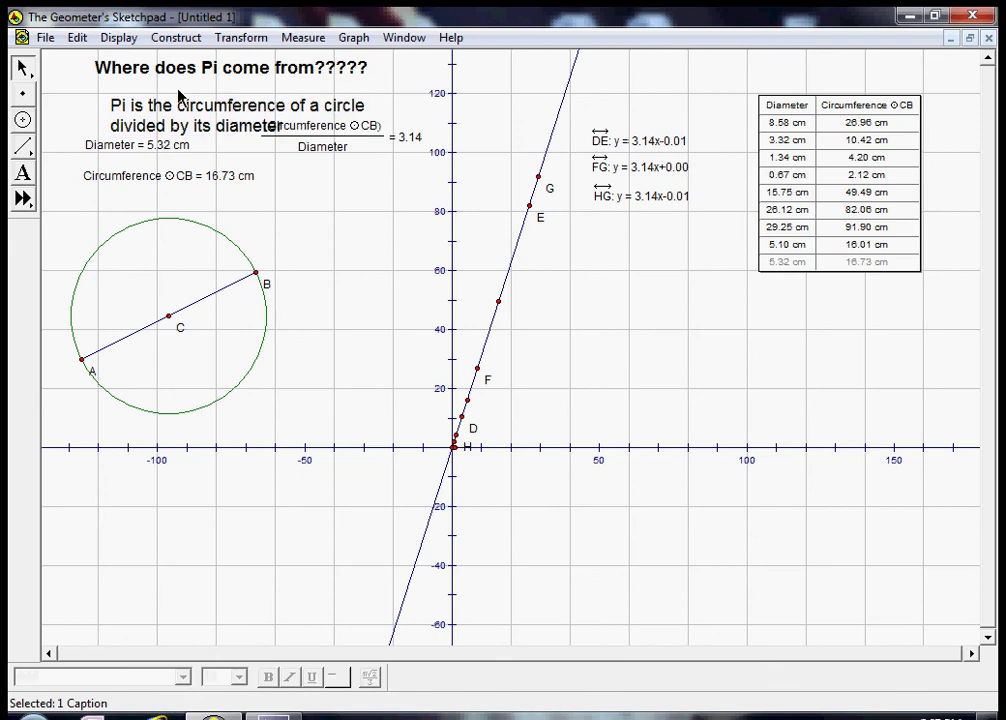
left_click(140, 70)
left_click_drag(150, 101, 114, 85)
left_click_drag(290, 131, 304, 244)
left_click_drag(224, 95, 298, 90)
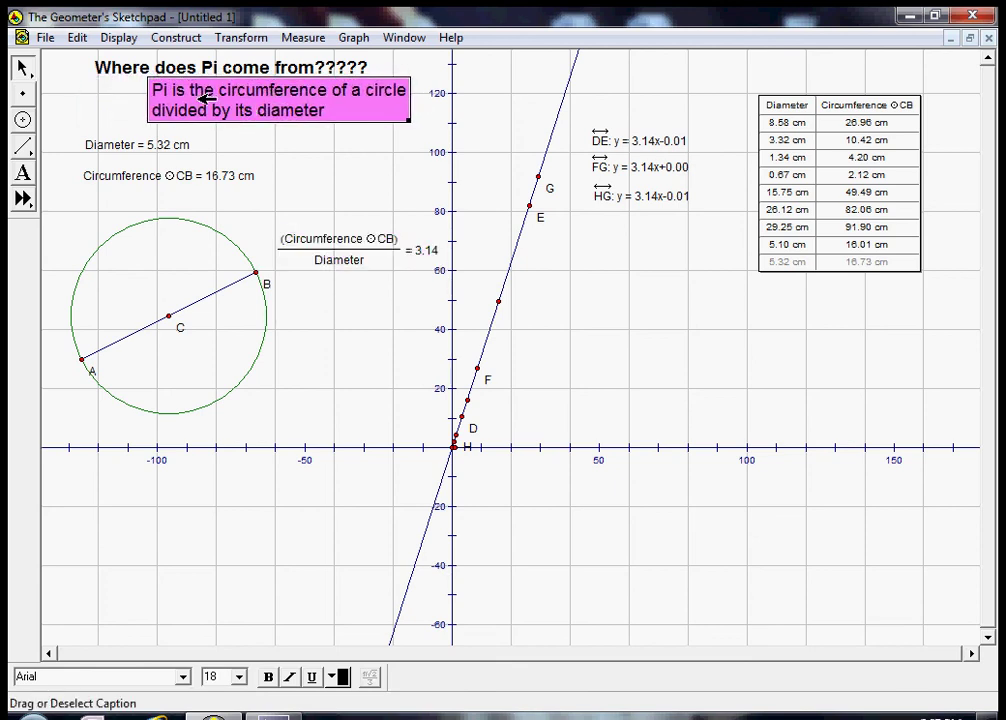
left_click_drag(198, 88, 171, 97)
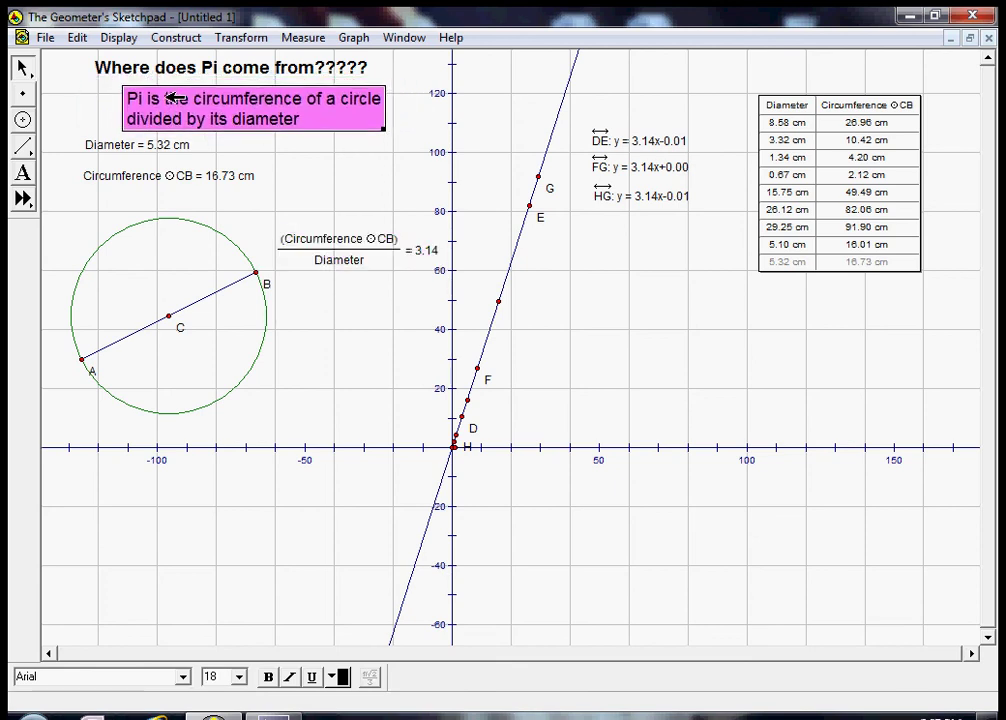
left_click(378, 150)
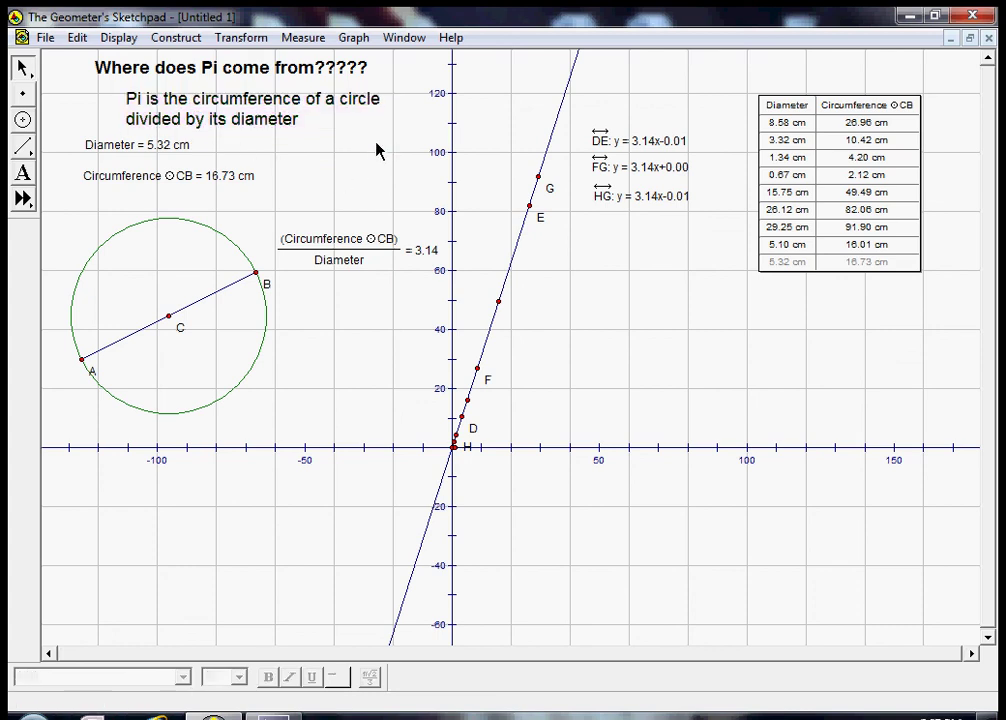